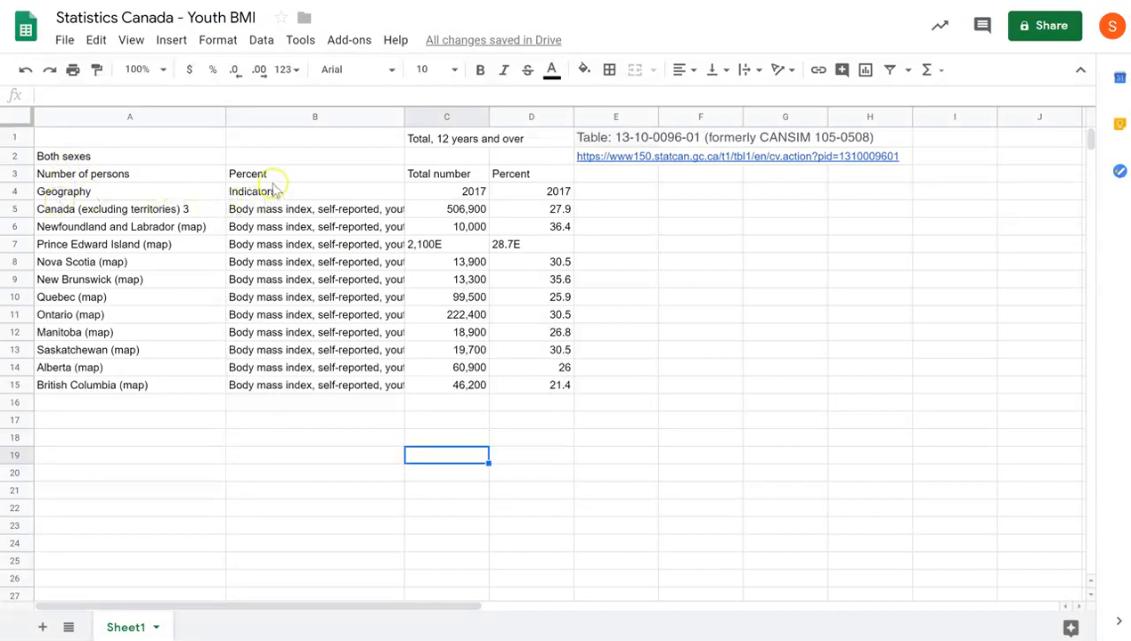
Clear the "Percent" label in B3, the "Number of persons" label in A3 and the "Both sexes" label in A2
click(71, 161)
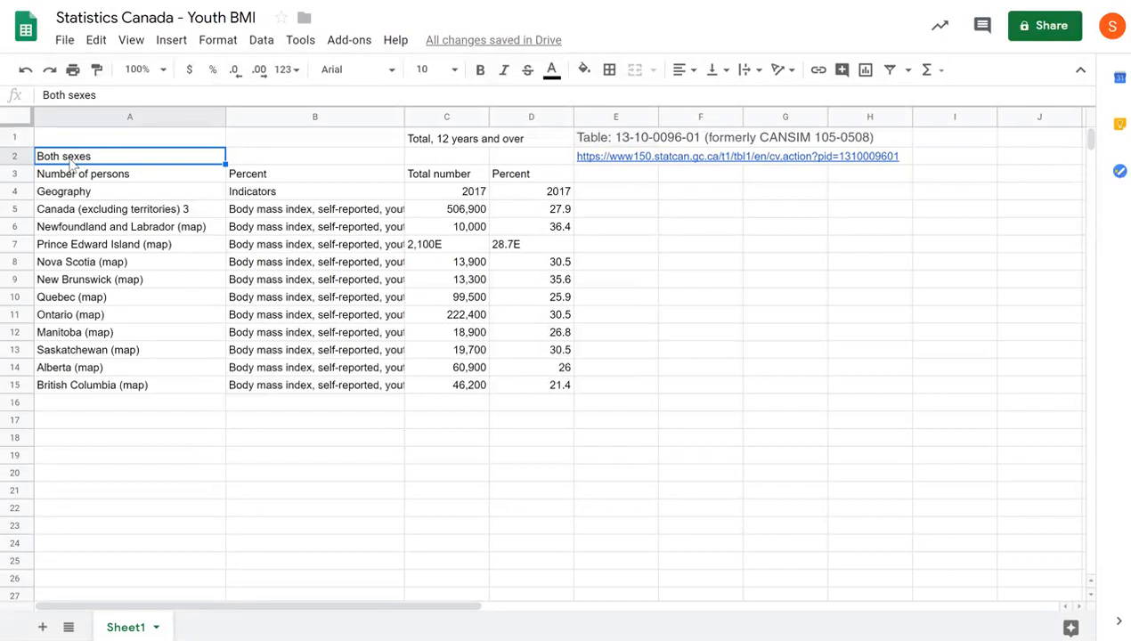
click(64, 176)
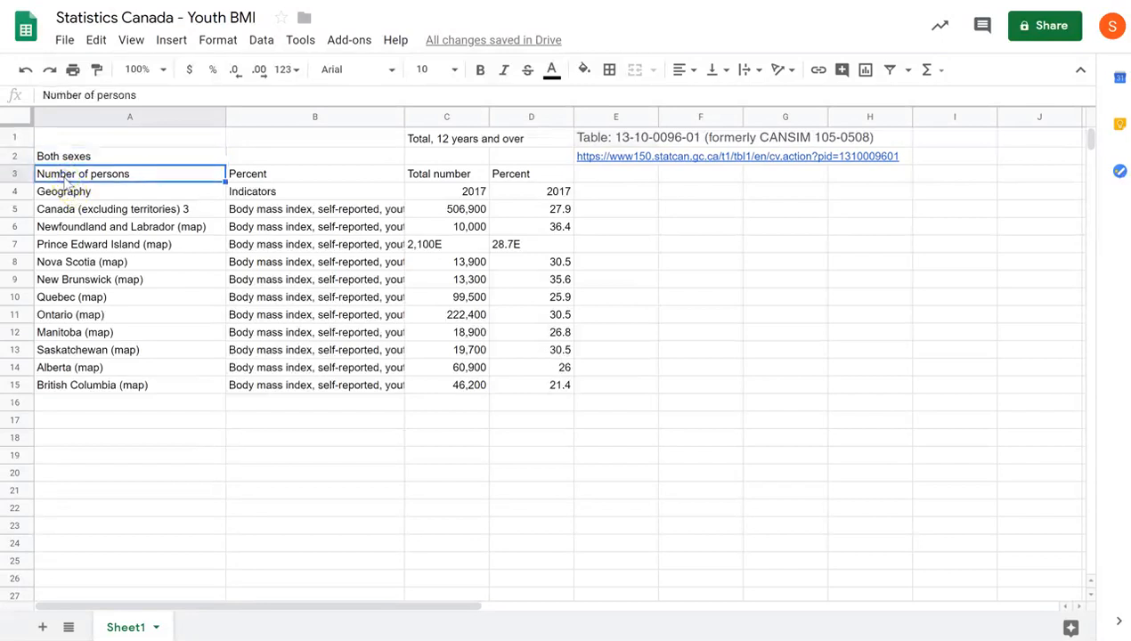
click(276, 175)
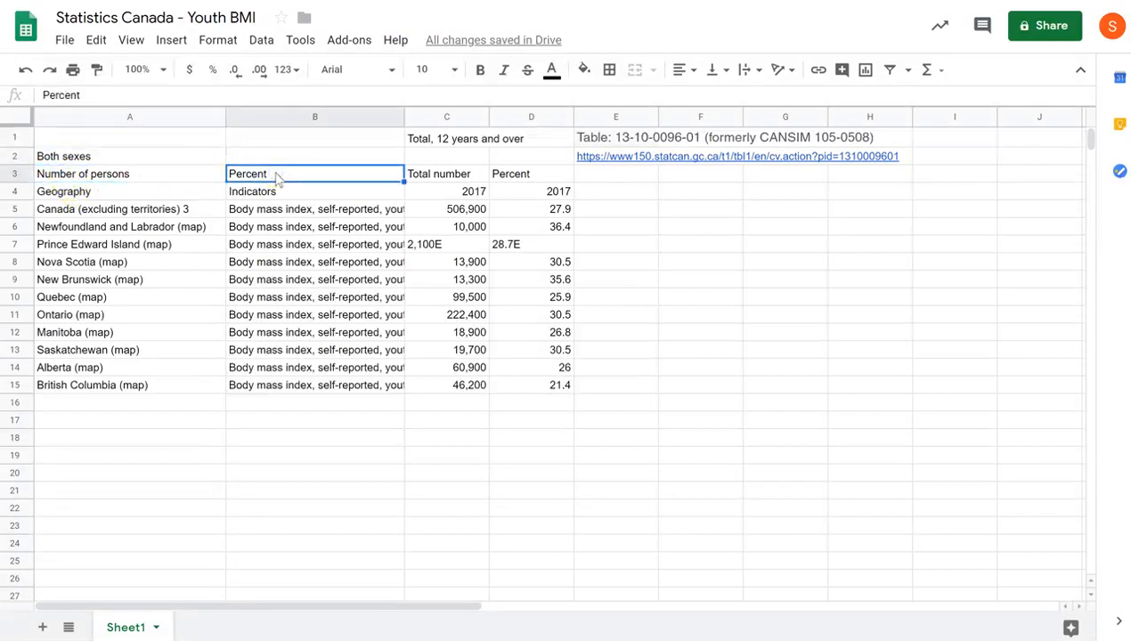
key(Delete)
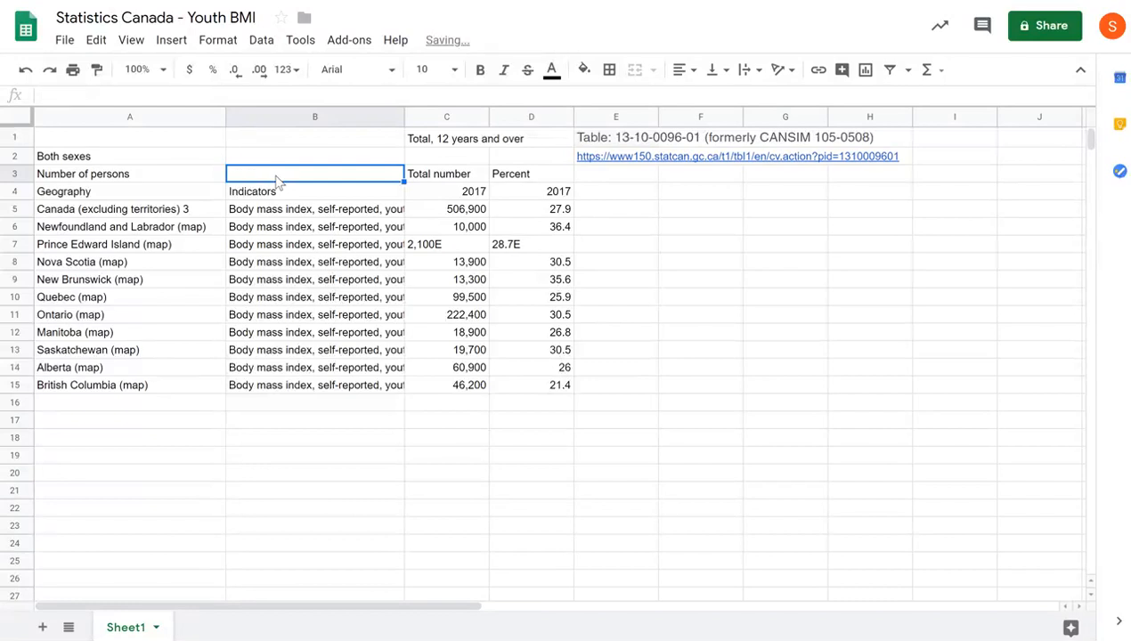
key(Left)
key(Delete)
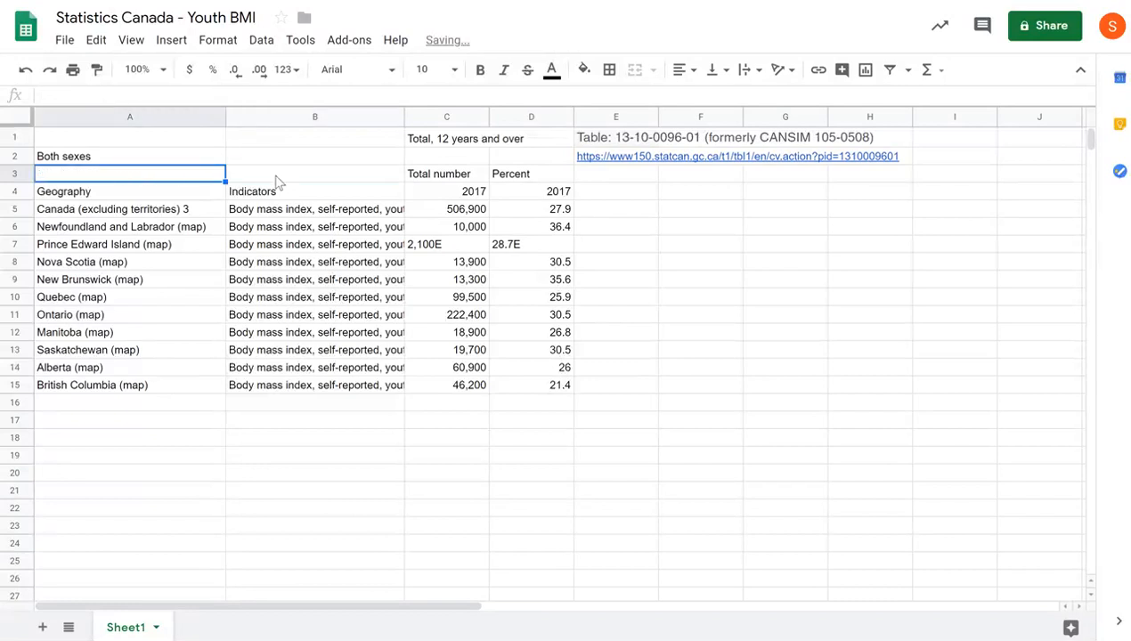
key(Up)
key(Delete)
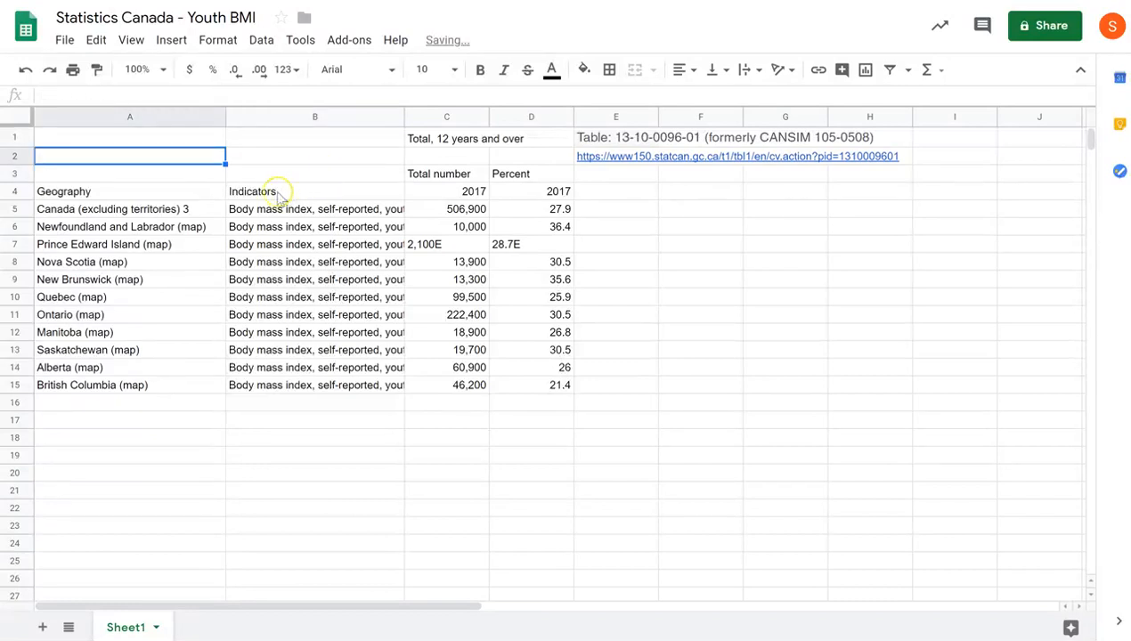
Copy the youth body mass index description from B5 into cell A1 as the table title
click(269, 193)
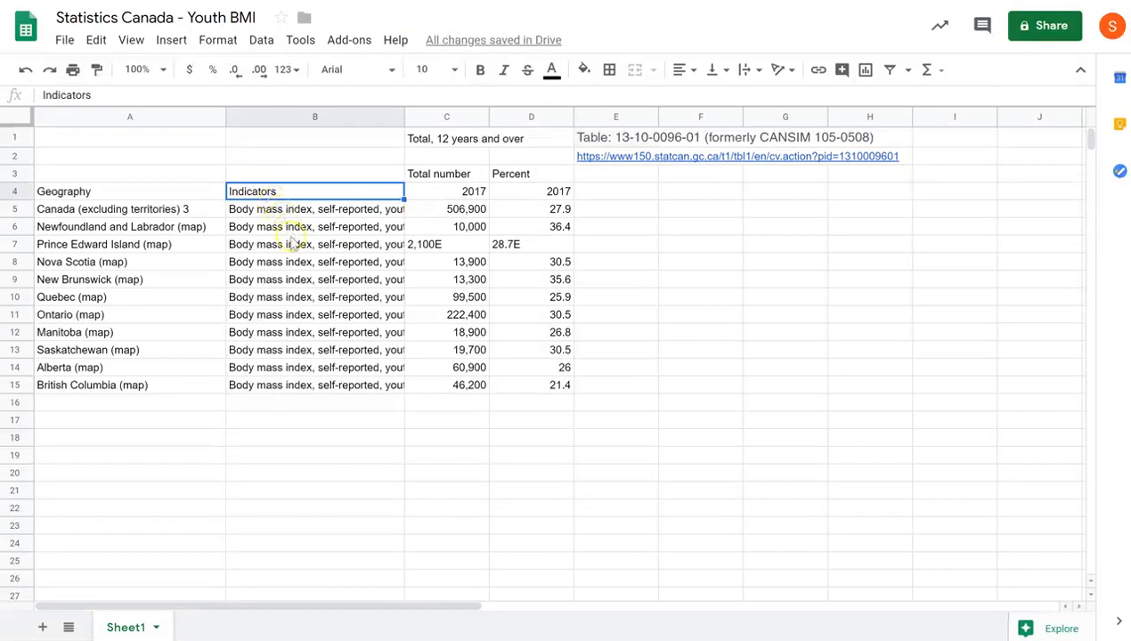
click(278, 212)
click(280, 230)
click(282, 247)
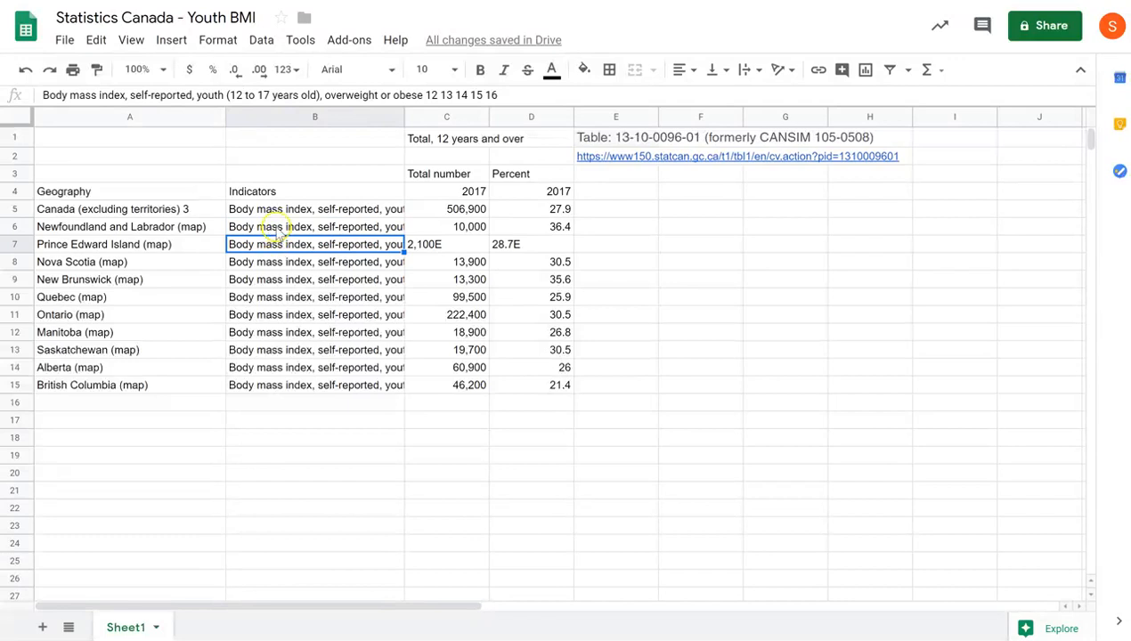
click(274, 212)
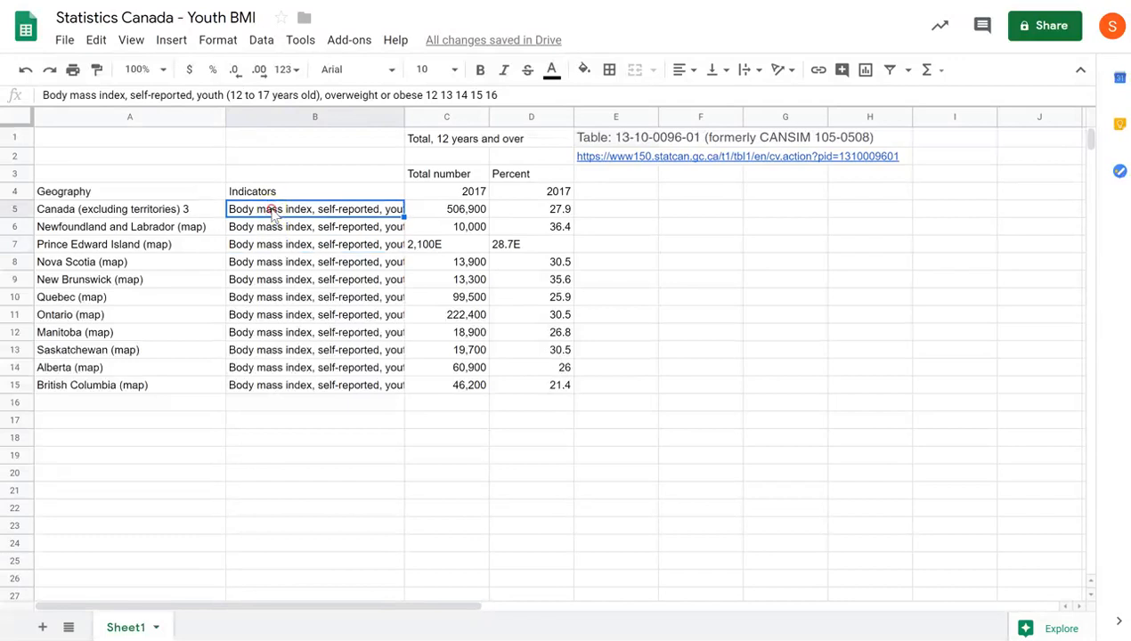
right_click(273, 212)
click(316, 253)
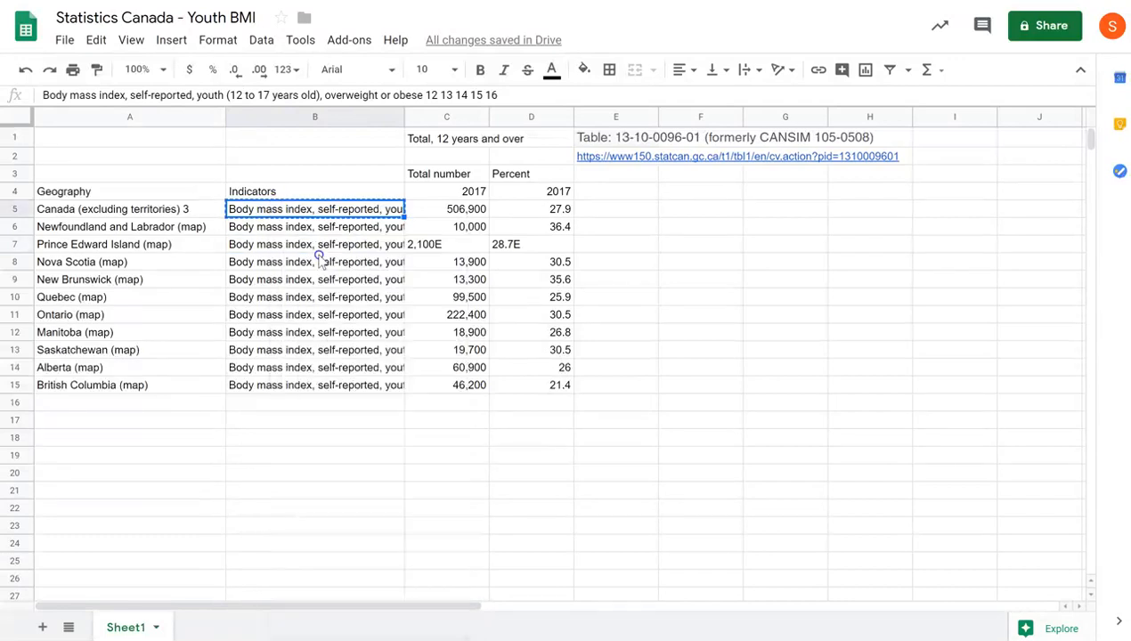
click(104, 147)
right_click(104, 149)
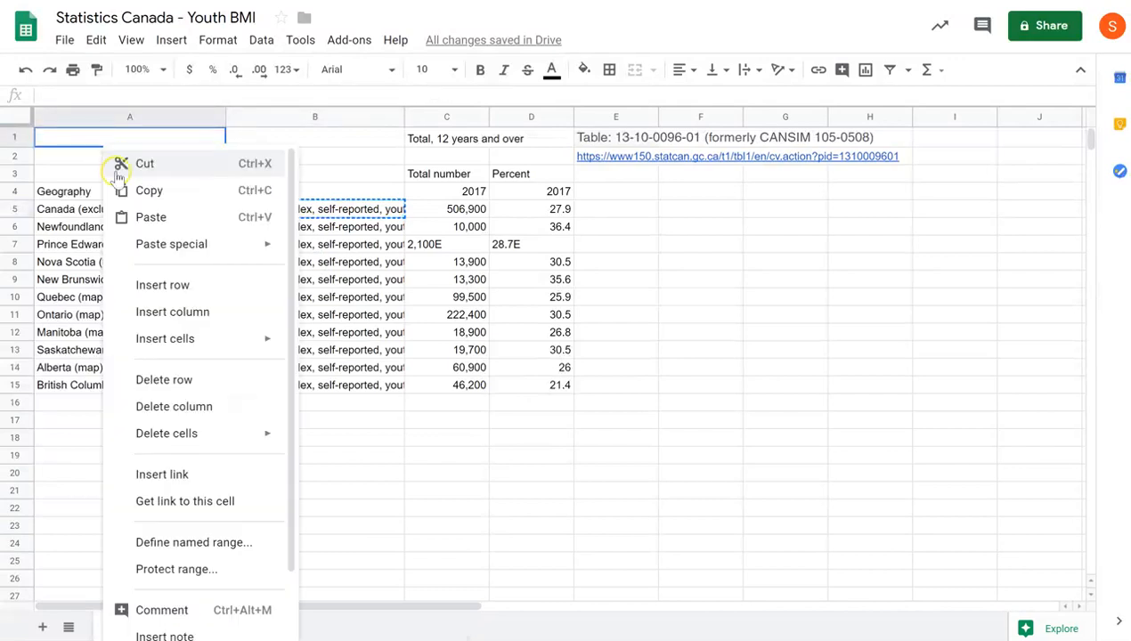
click(146, 217)
Delete column B, which holds the repeated Indicators text
click(312, 116)
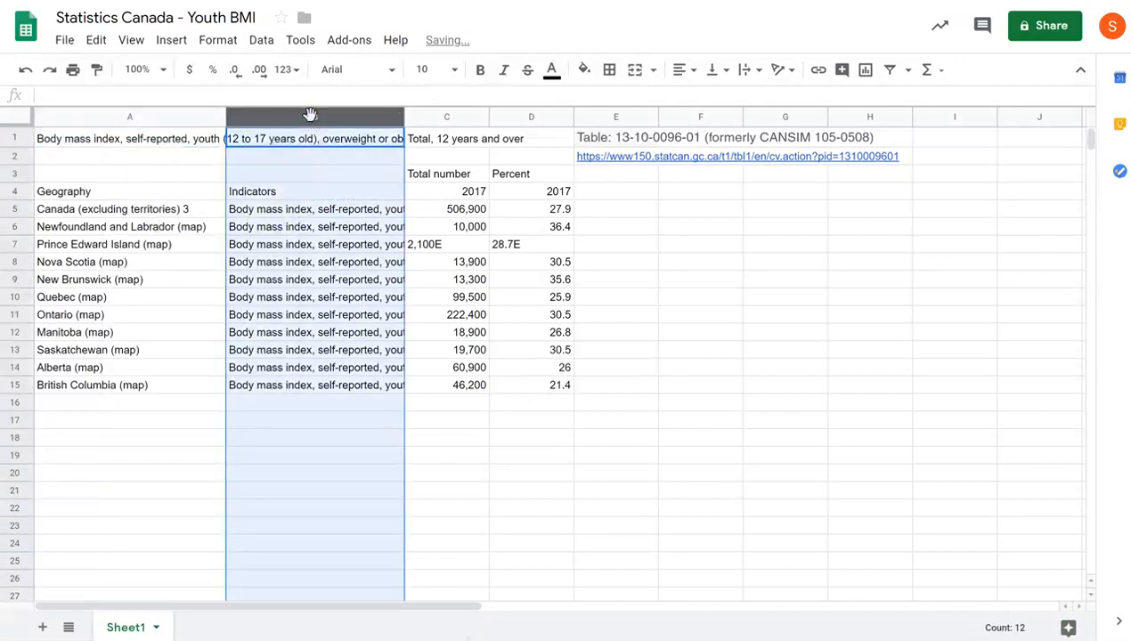
right_click(309, 114)
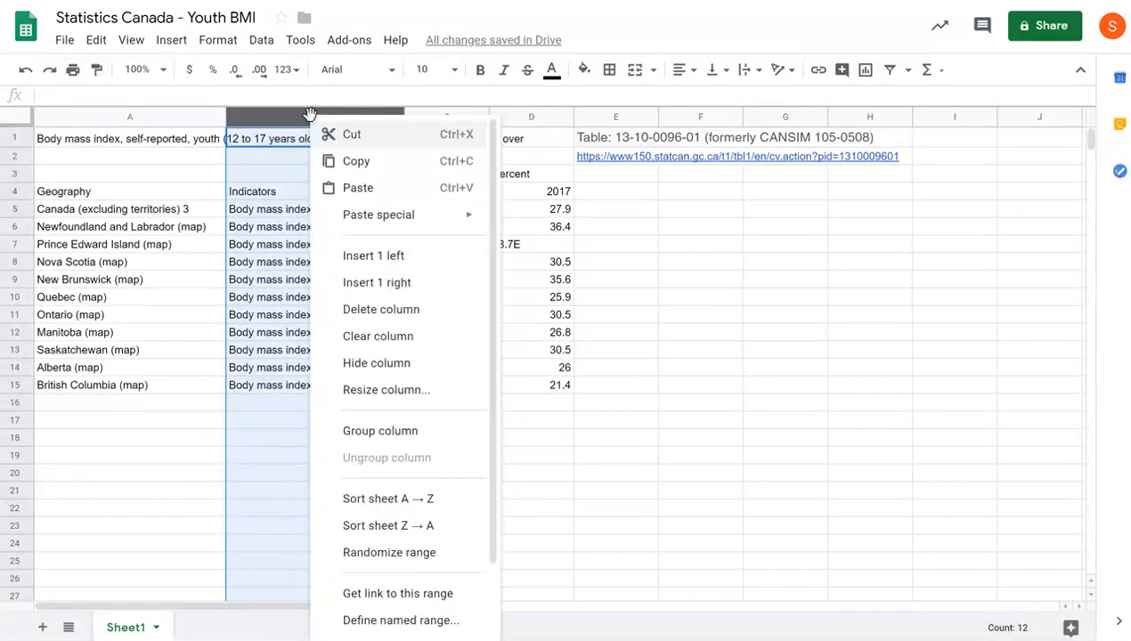
click(405, 312)
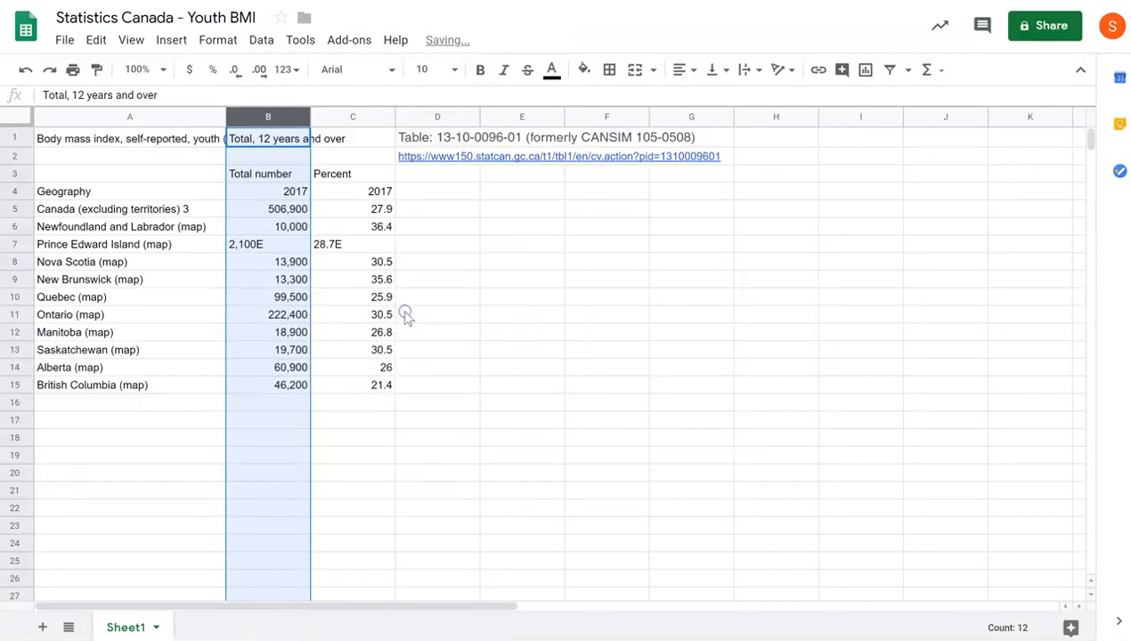
Clear the "Total, 12 years and over" label from cell B1
click(331, 144)
click(248, 148)
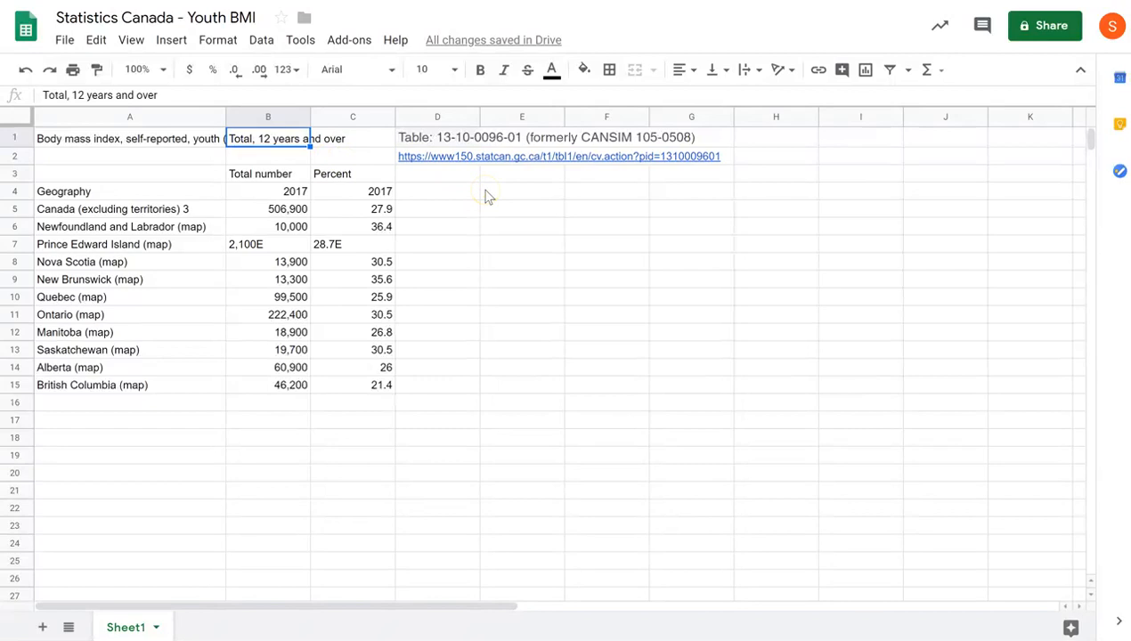
key(Delete)
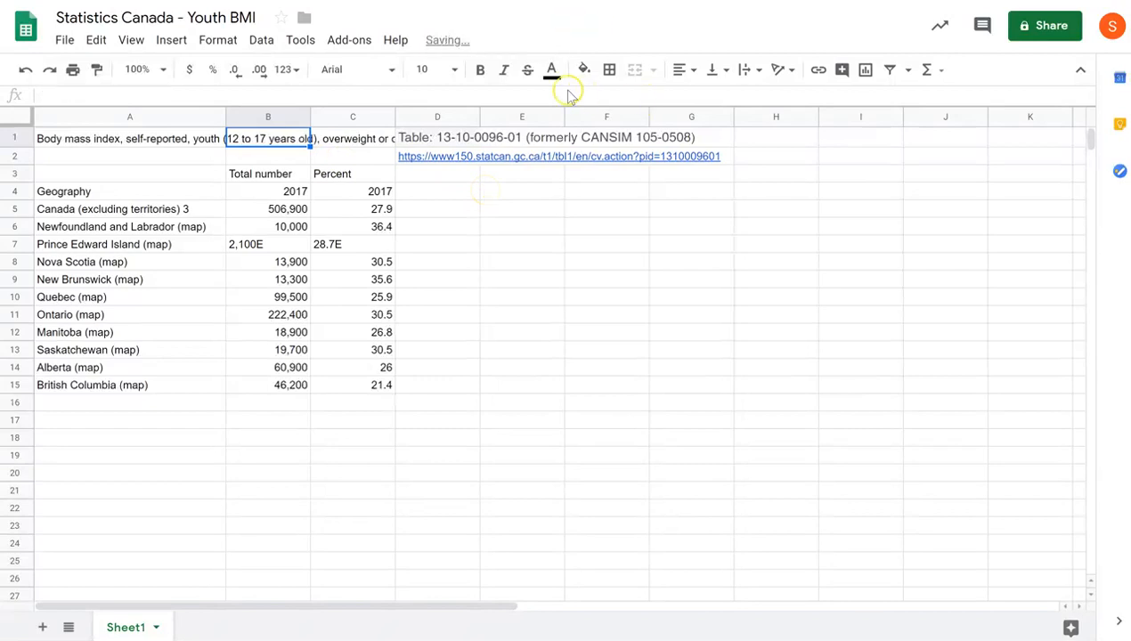
Move the source table number and its web link from D1:D2 to below the data, starting at A18
click(411, 143)
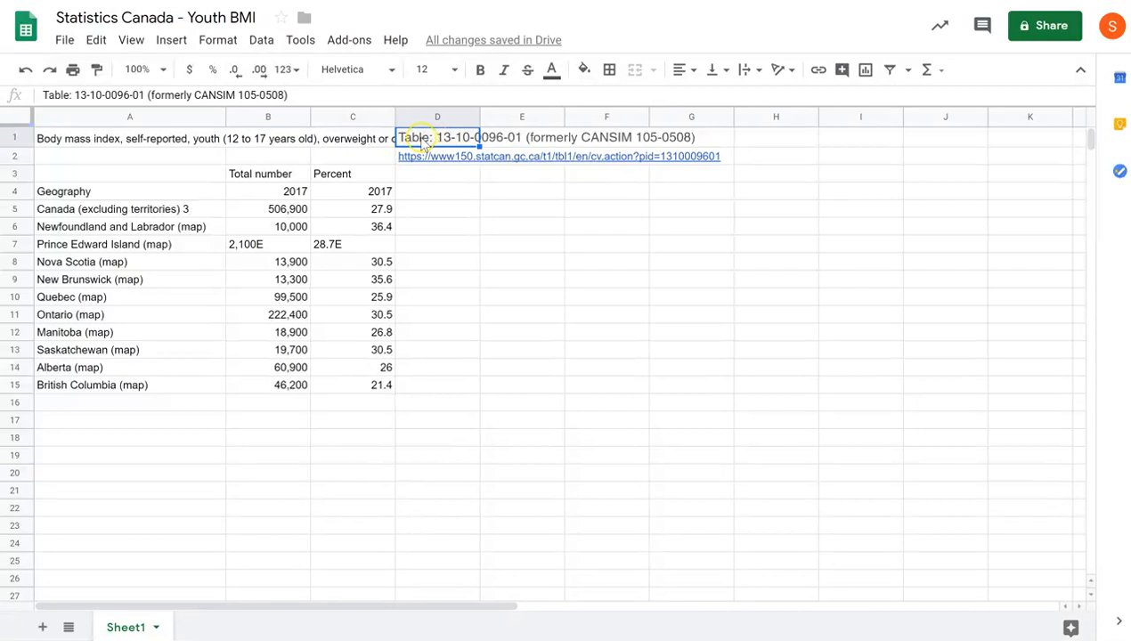
mouse_move(418, 144)
mouse_down()
mouse_move(416, 308)
mouse_move(379, 235)
mouse_move(404, 120)
mouse_move(412, 157)
mouse_up()
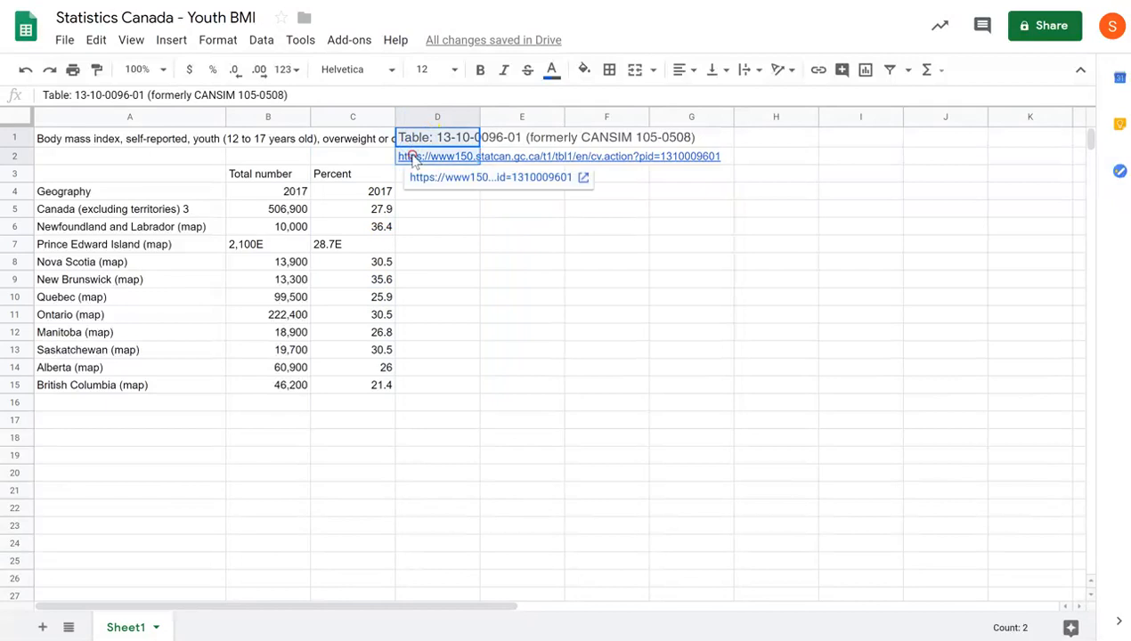
right_click(412, 159)
click(429, 172)
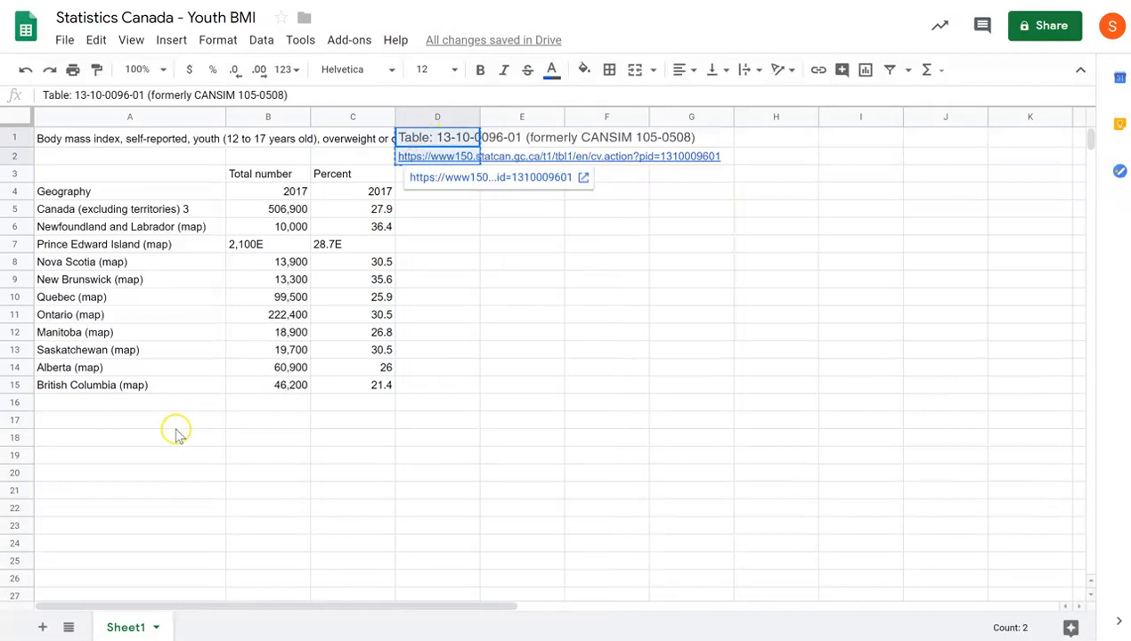
right_click(46, 435)
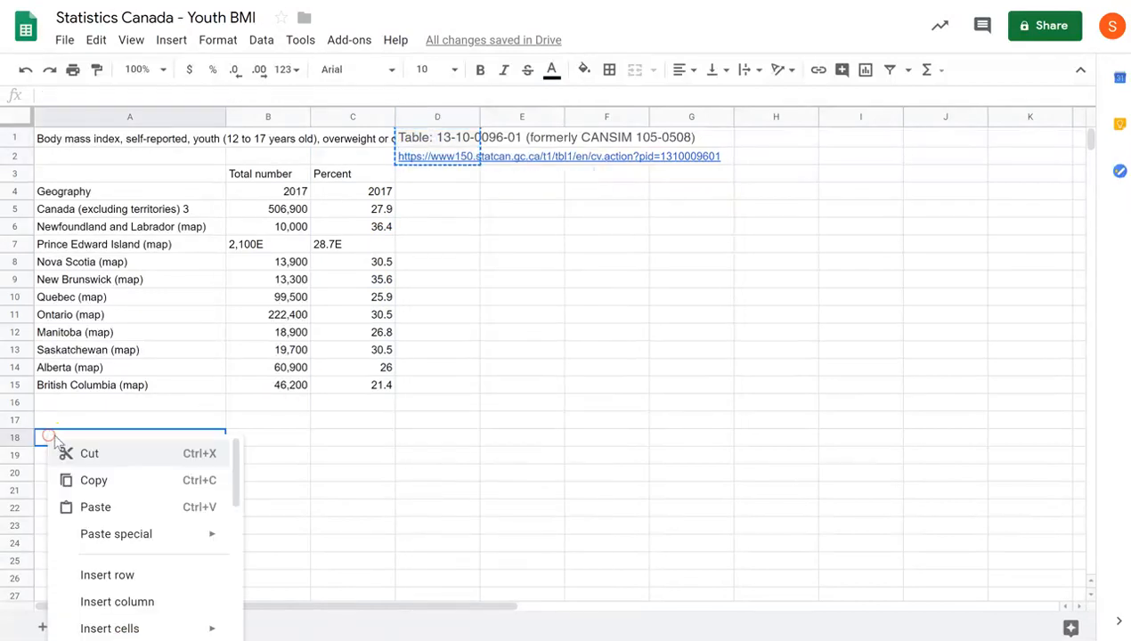
click(95, 507)
click(356, 512)
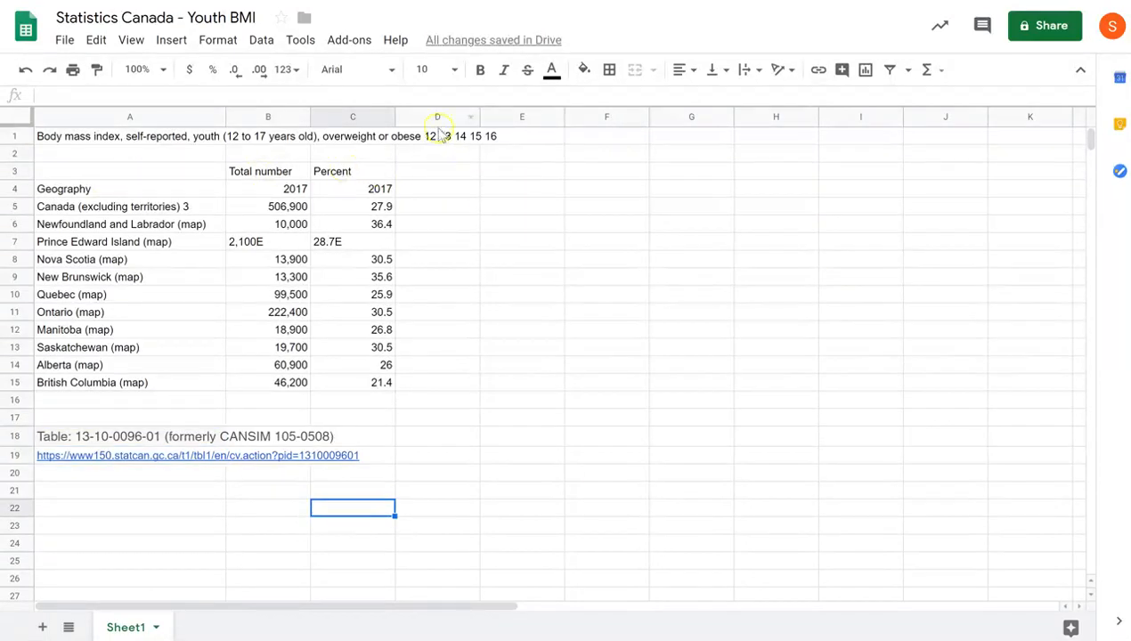
Make the header cells A3:C4 bold and center them horizontally
drag(79, 172, 378, 187)
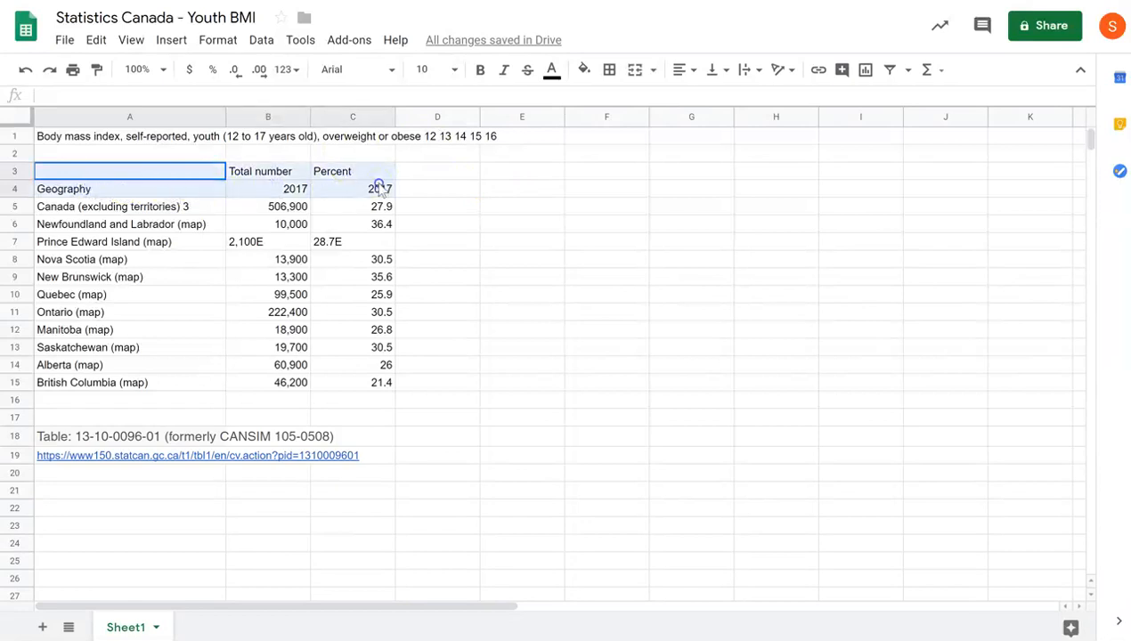
click(480, 69)
click(692, 71)
click(702, 98)
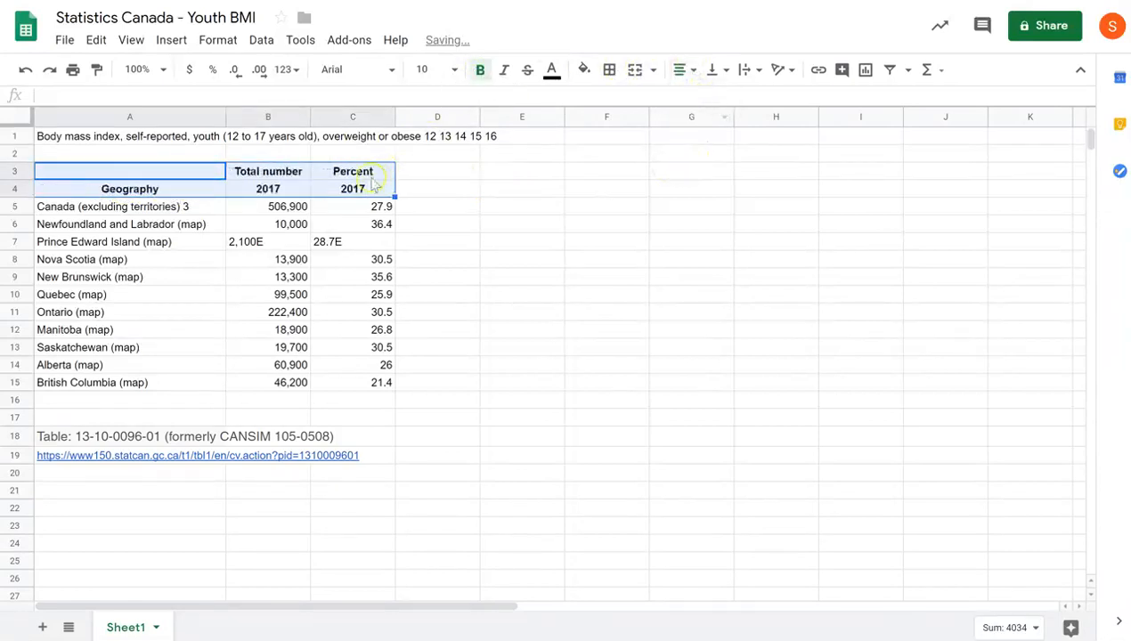
Center the total number and percent values in B5:C15 horizontally
drag(268, 209, 376, 387)
click(699, 72)
click(702, 98)
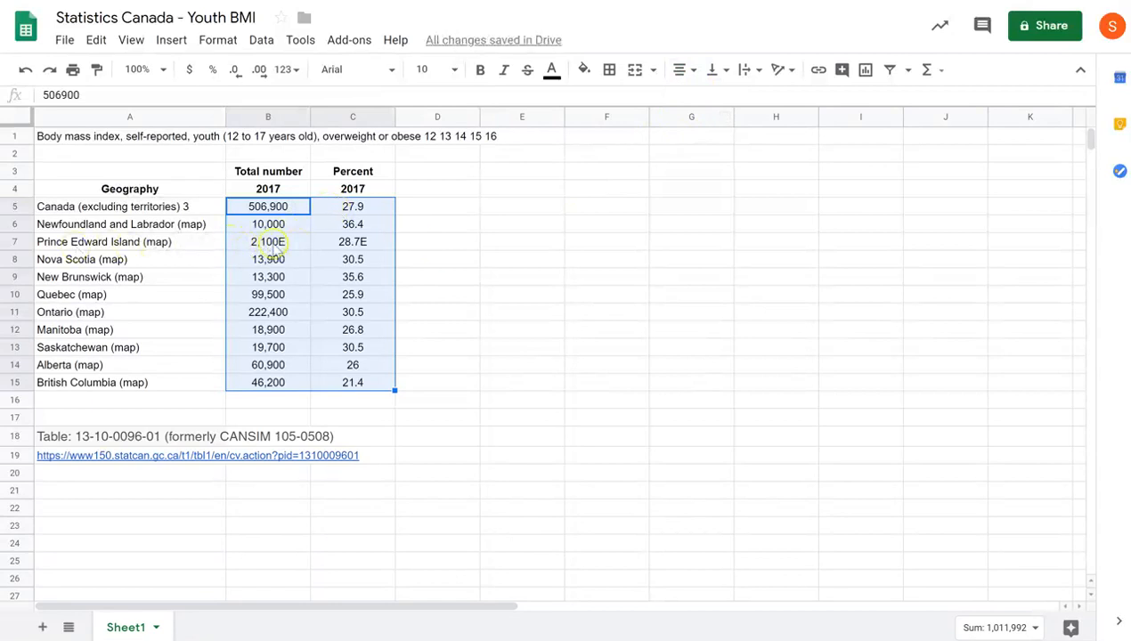
Remove the trailing "E" from both Prince Edward Island values so they read 2,100 and 28.7
click(285, 242)
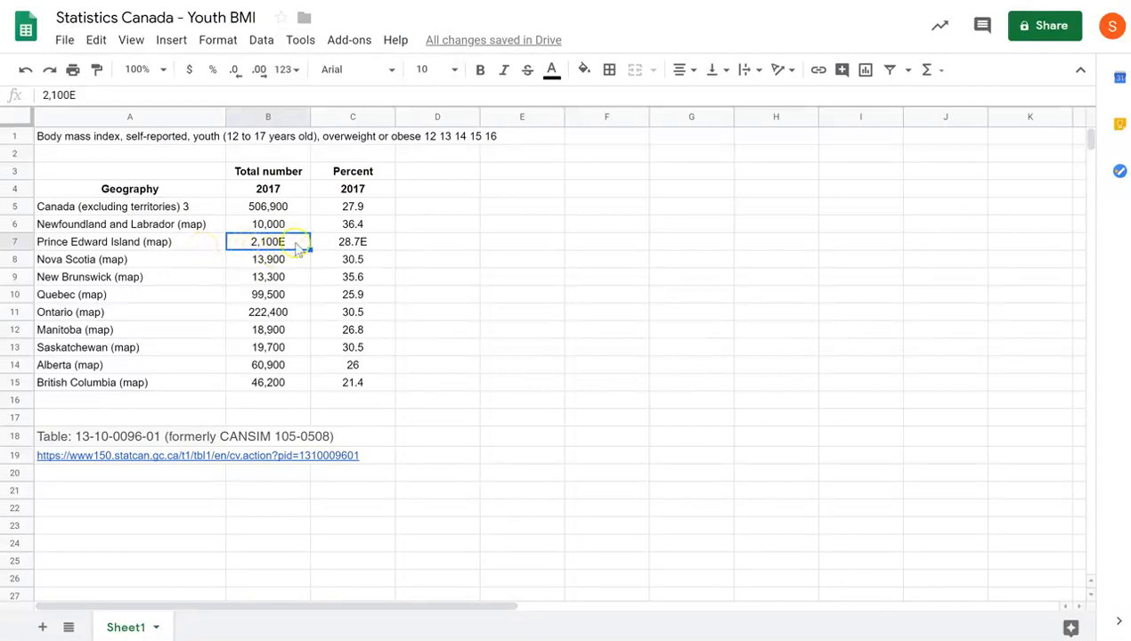
click(95, 98)
key(BackSpace)
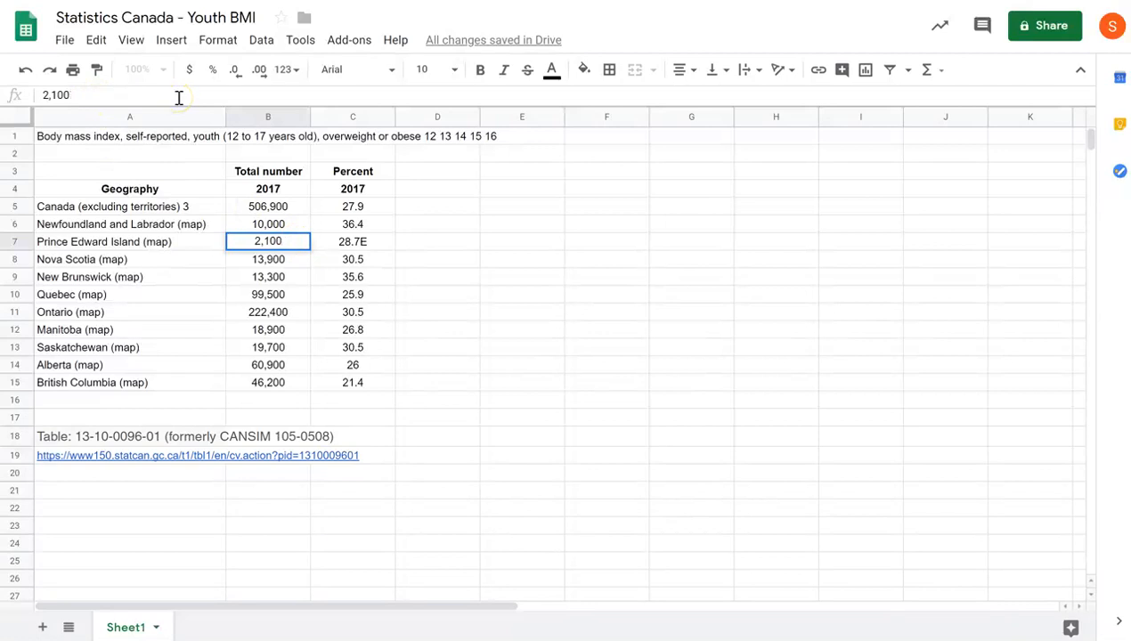
click(349, 240)
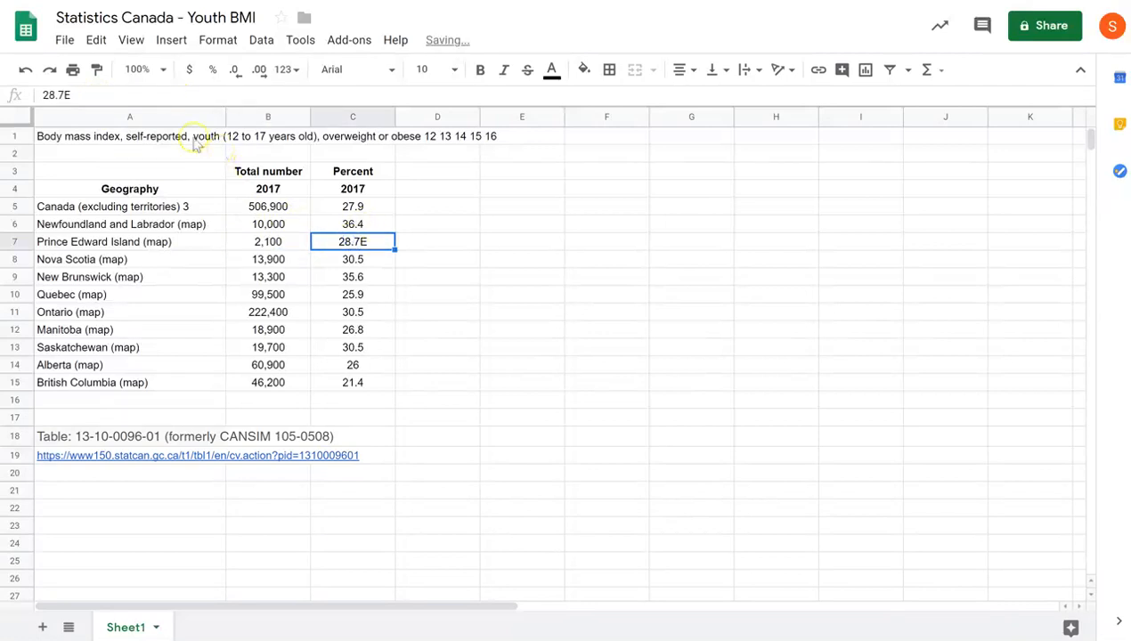
key(BackSpace)
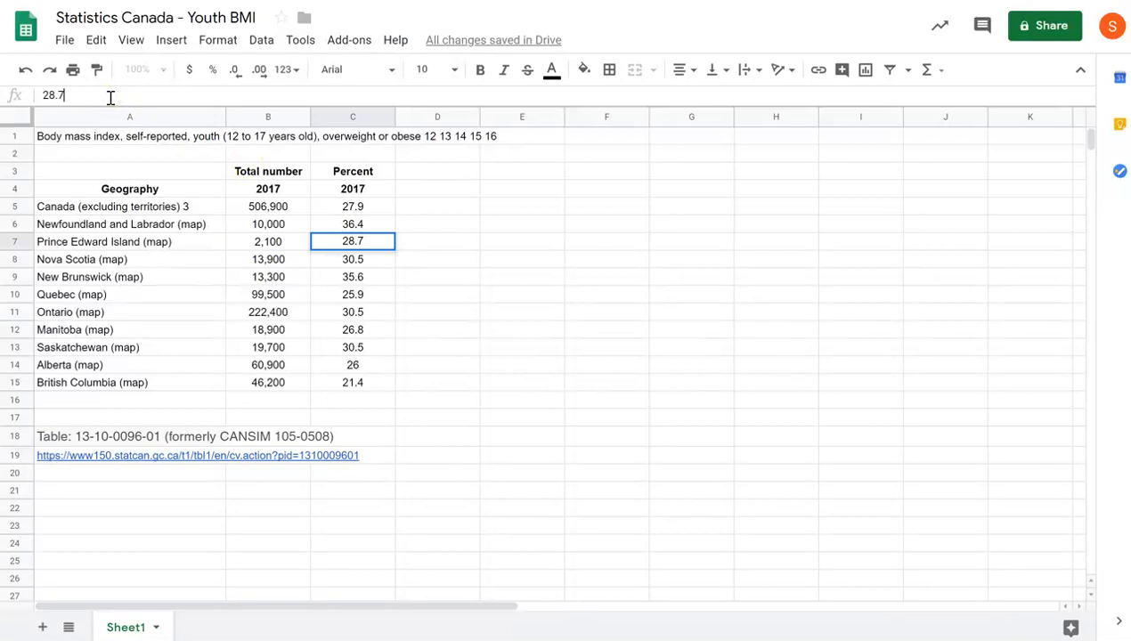
click(443, 313)
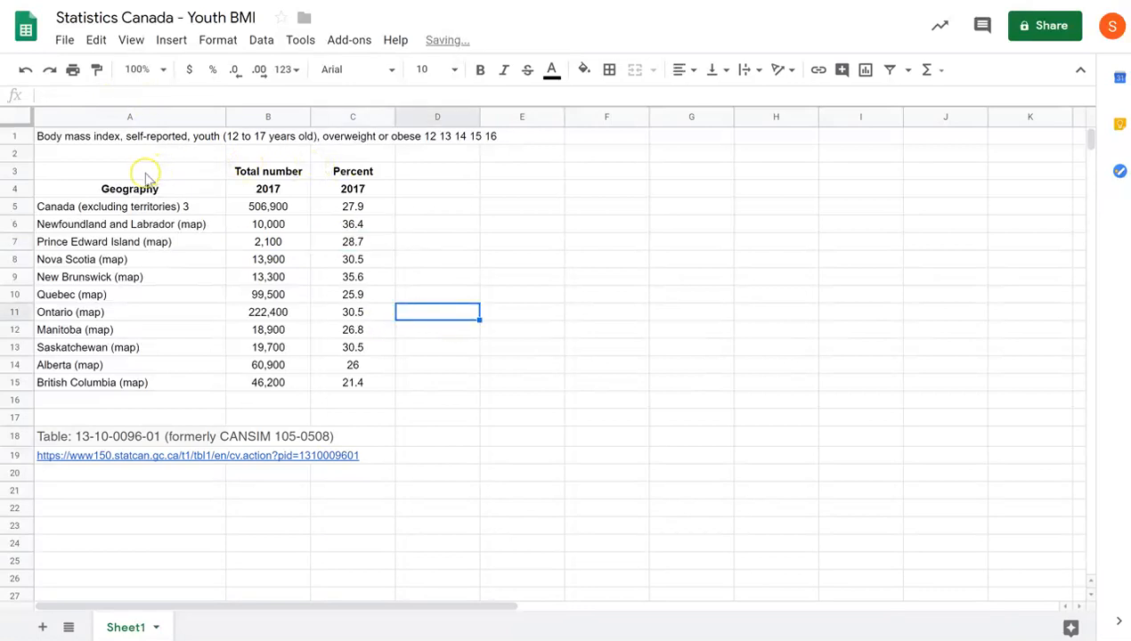
Apply borders to all cells of the table range A3:C15
drag(88, 171, 353, 384)
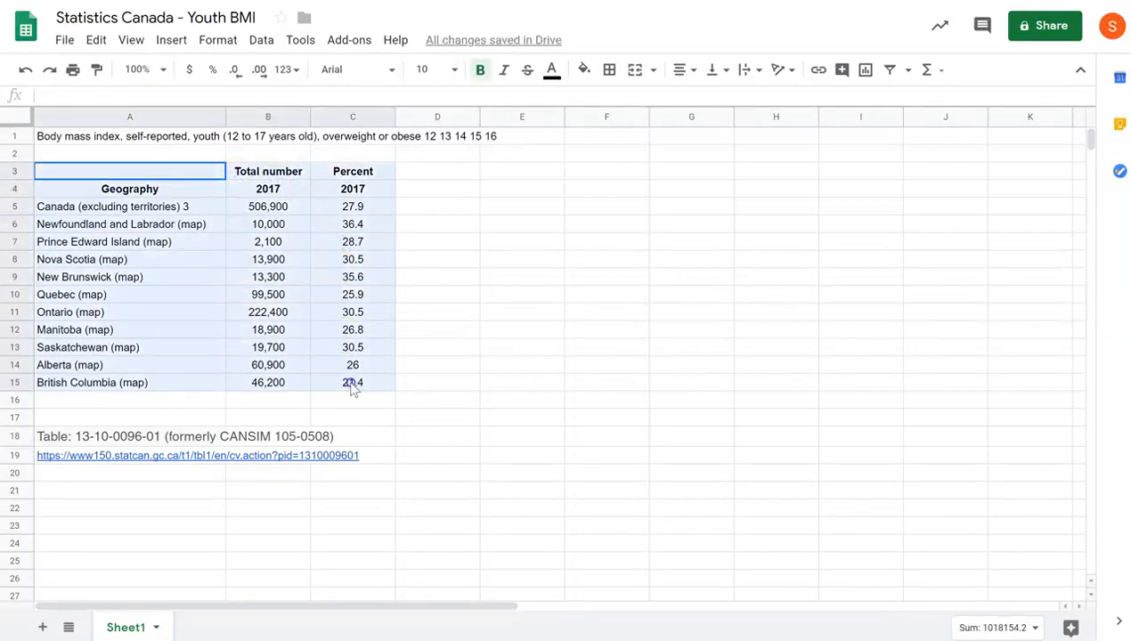
click(609, 70)
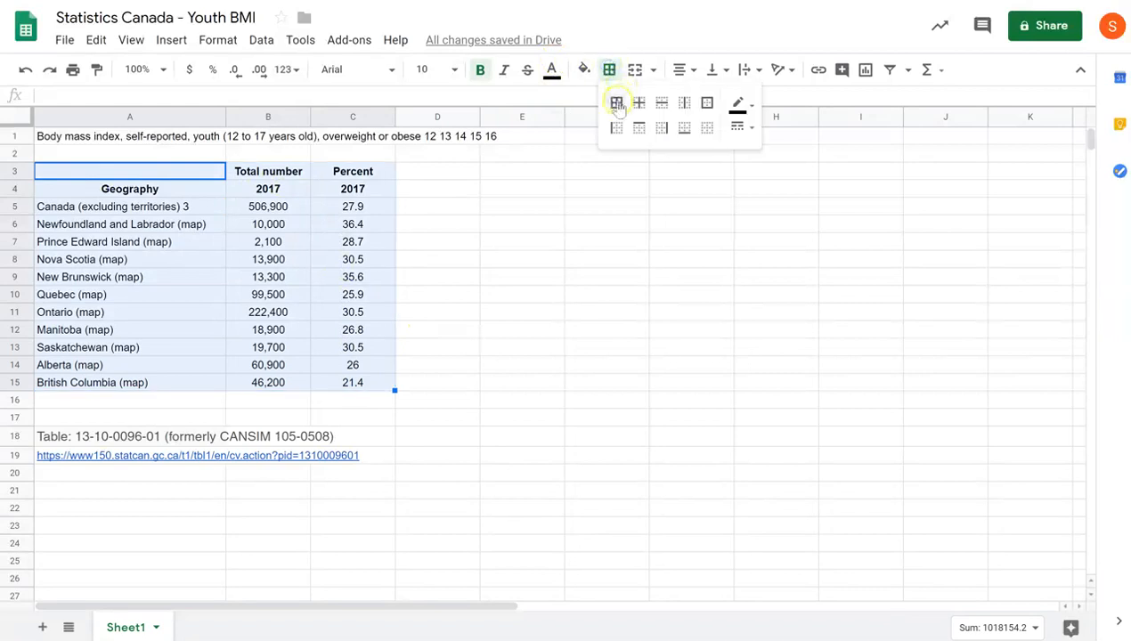
click(617, 102)
click(580, 418)
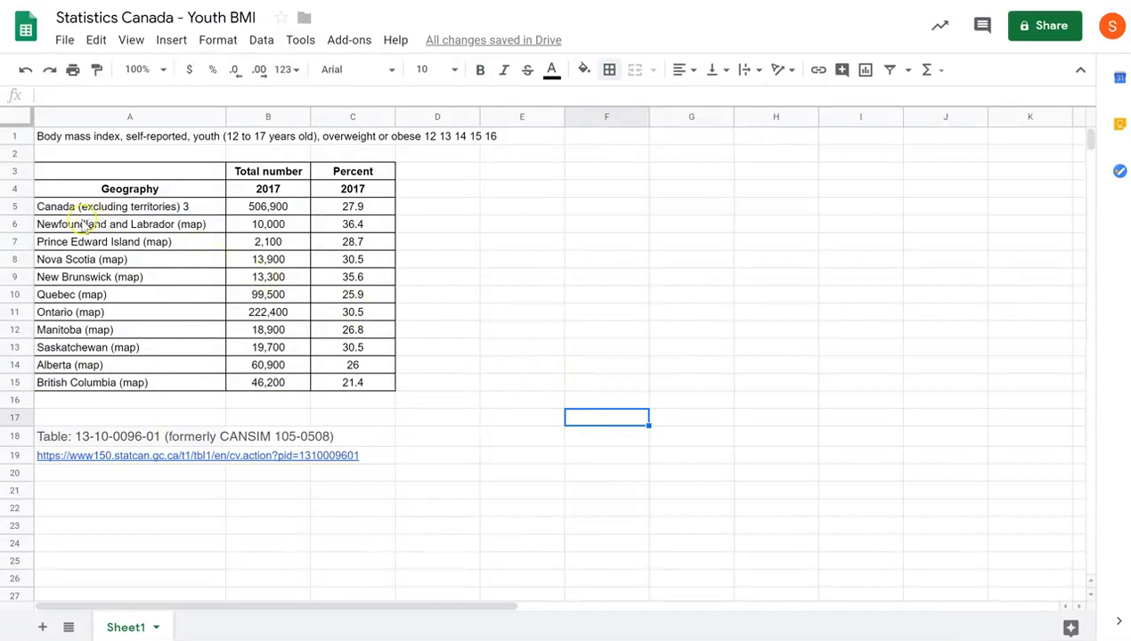
Remove the "(map)" suffix from the Newfoundland and Labrador, Prince Edward Island and Nova Scotia labels in A6:A8
click(214, 226)
click(221, 96)
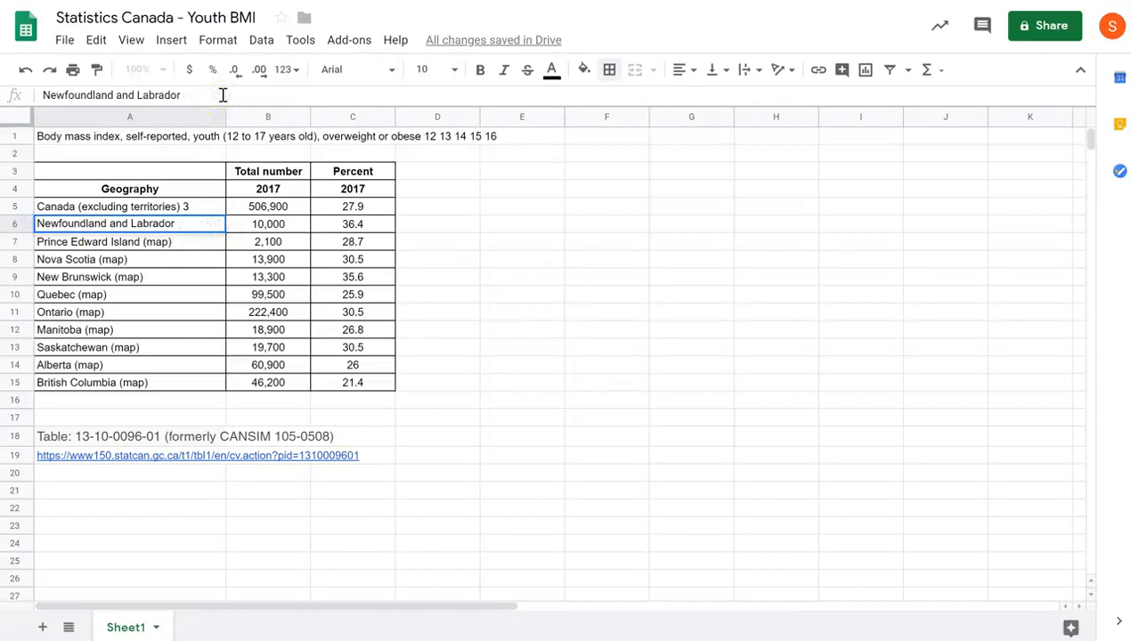
key(Return)
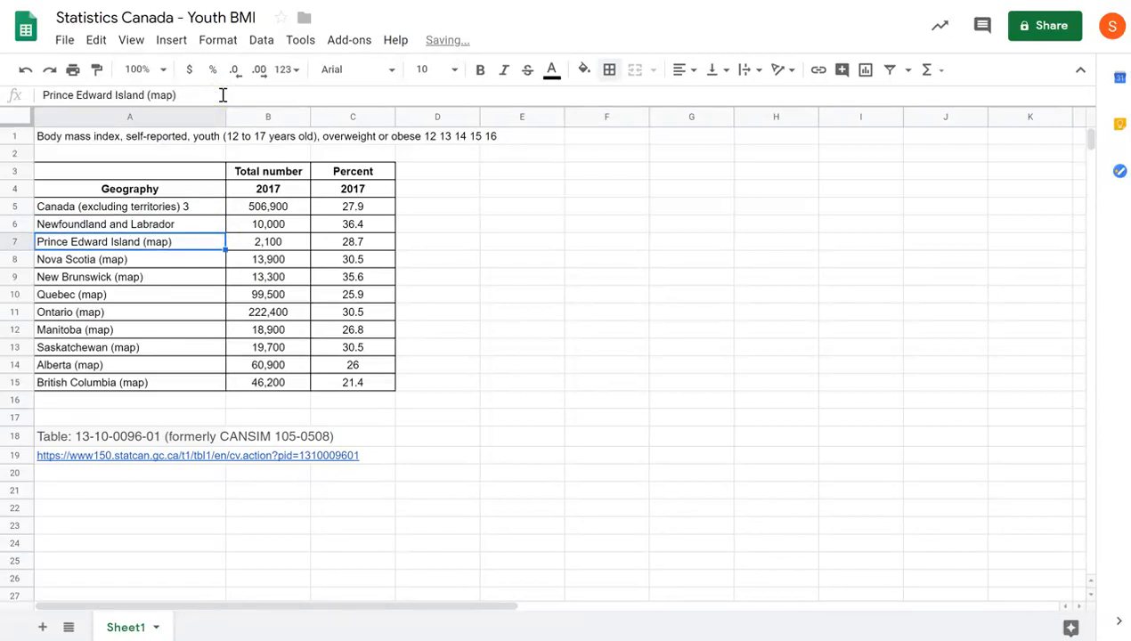
click(223, 95)
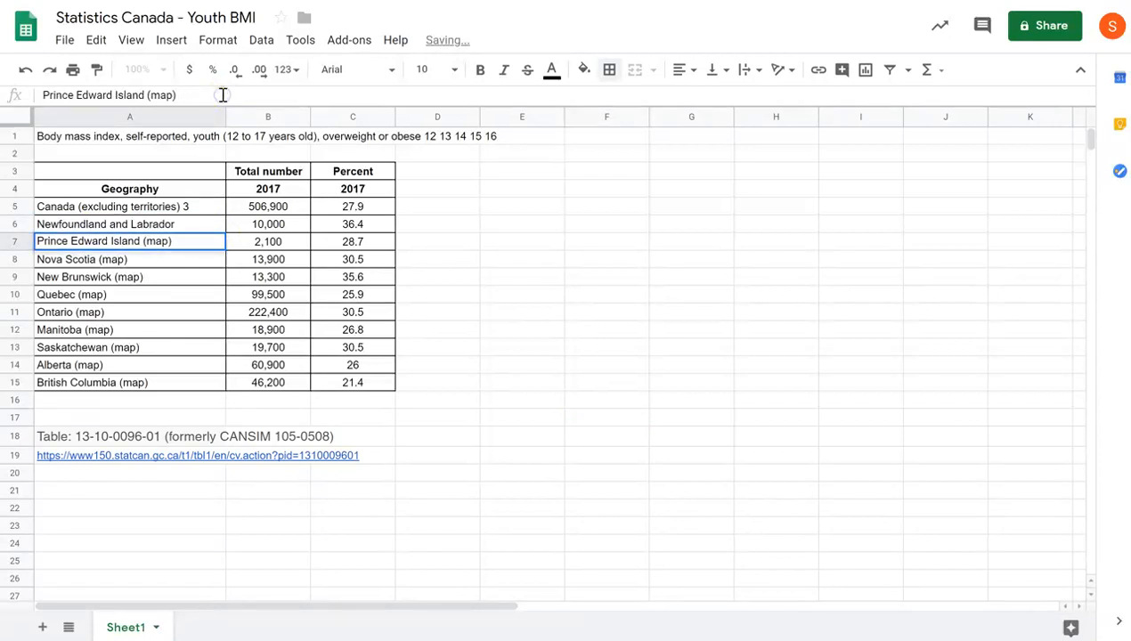
key(BackSpace)
key(BackSpace)
key(BackSpace)
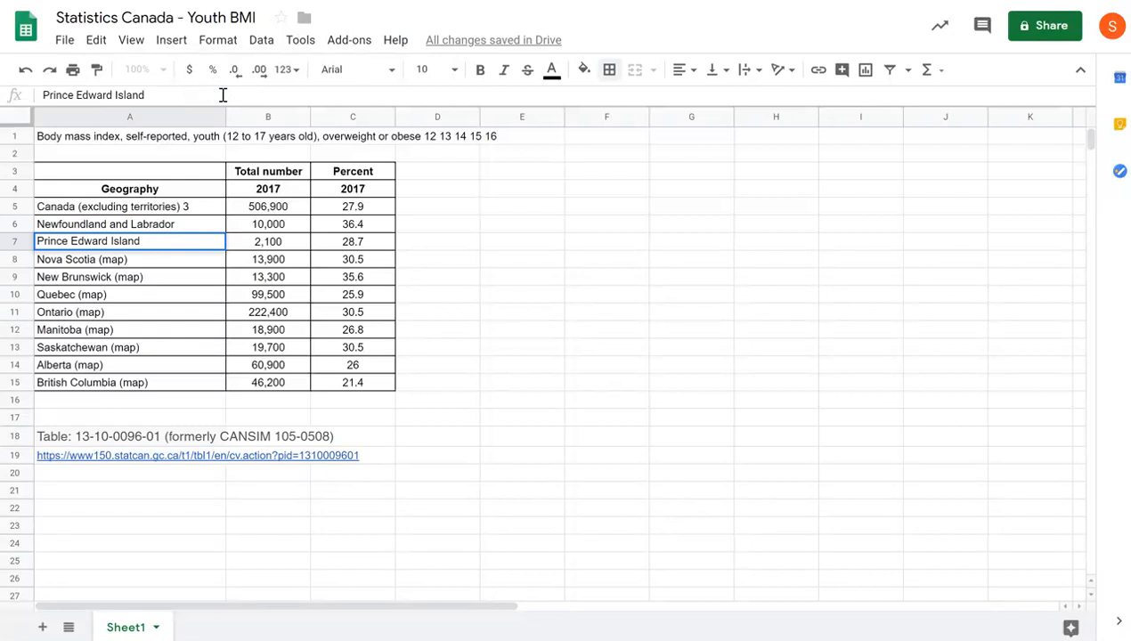
key(Return)
click(223, 96)
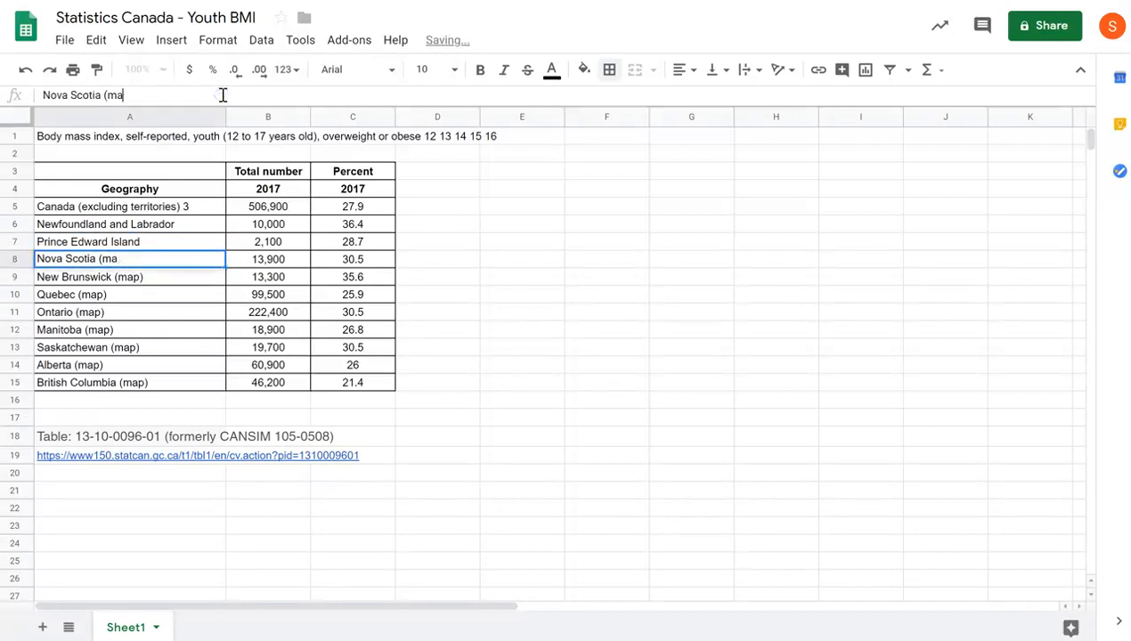
key(BackSpace)
key(BackSpace)
key(BackSpace)
key(BackSpace)
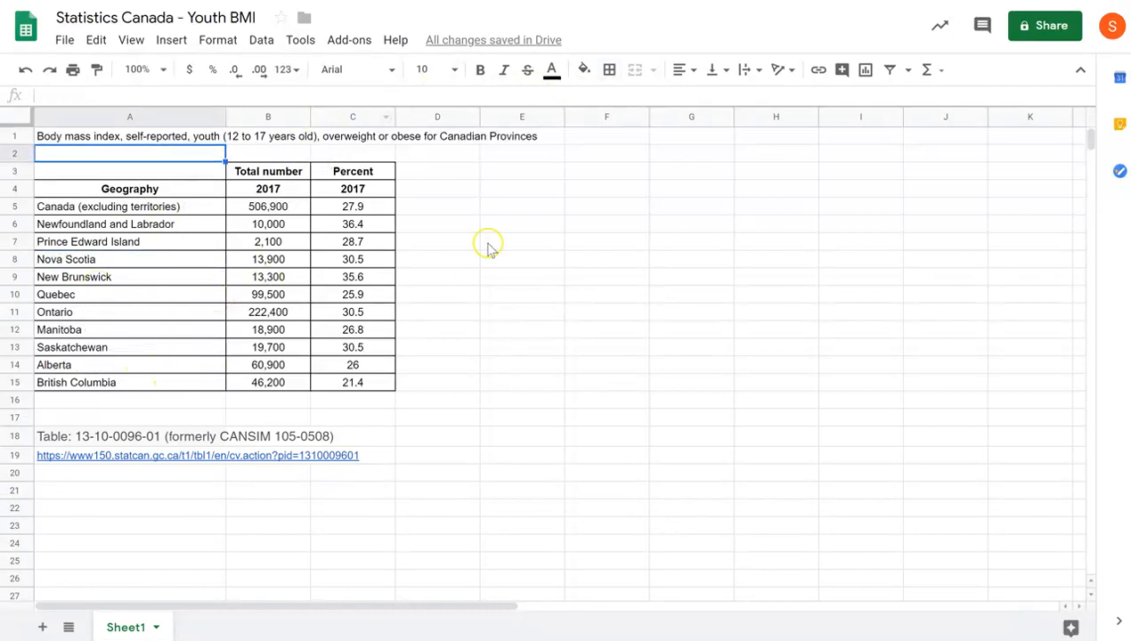
Enter the labels "Mean:", "Median:" and "Mode:" in cells E3:E5, beside the table
click(536, 172)
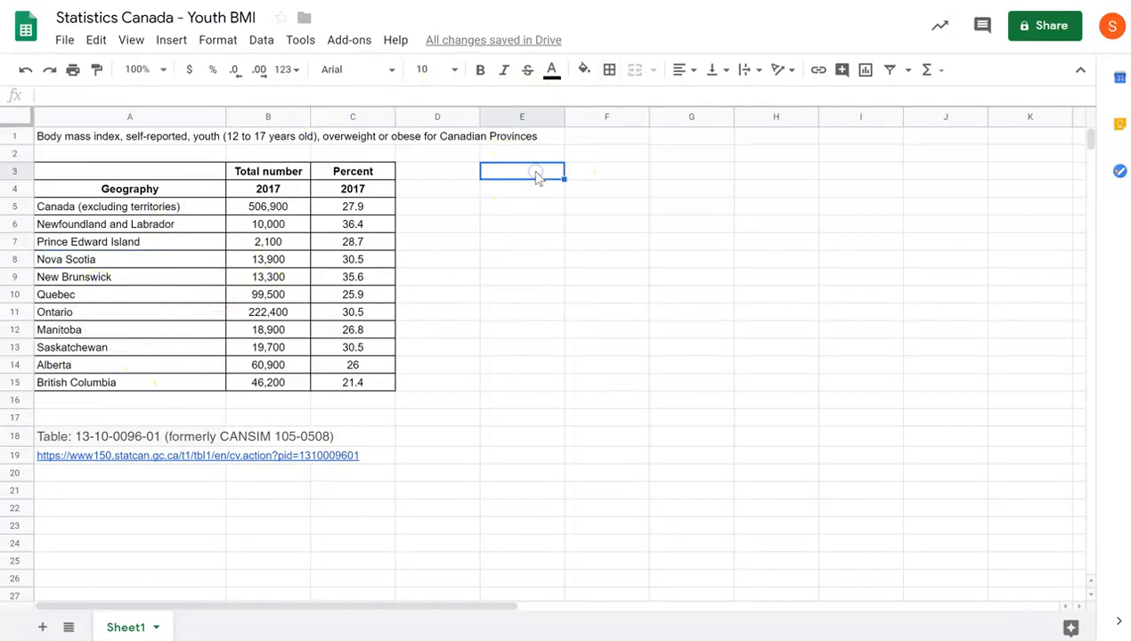
text(Mean:)
key(Return)
text(Medi)
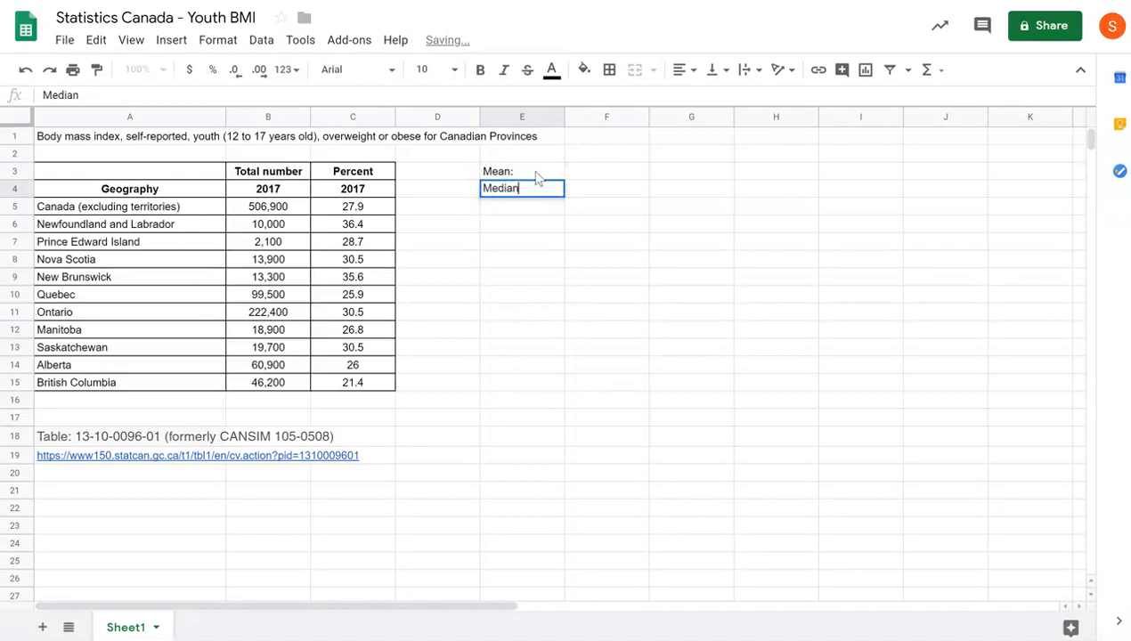
key(Return)
text(Mode)
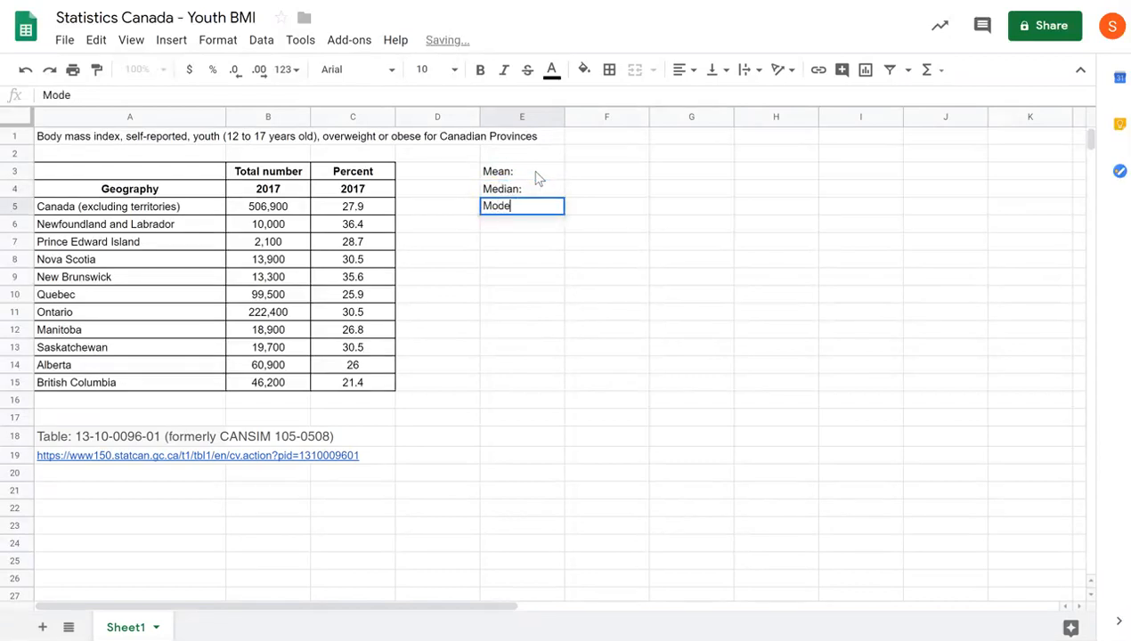
text(:)
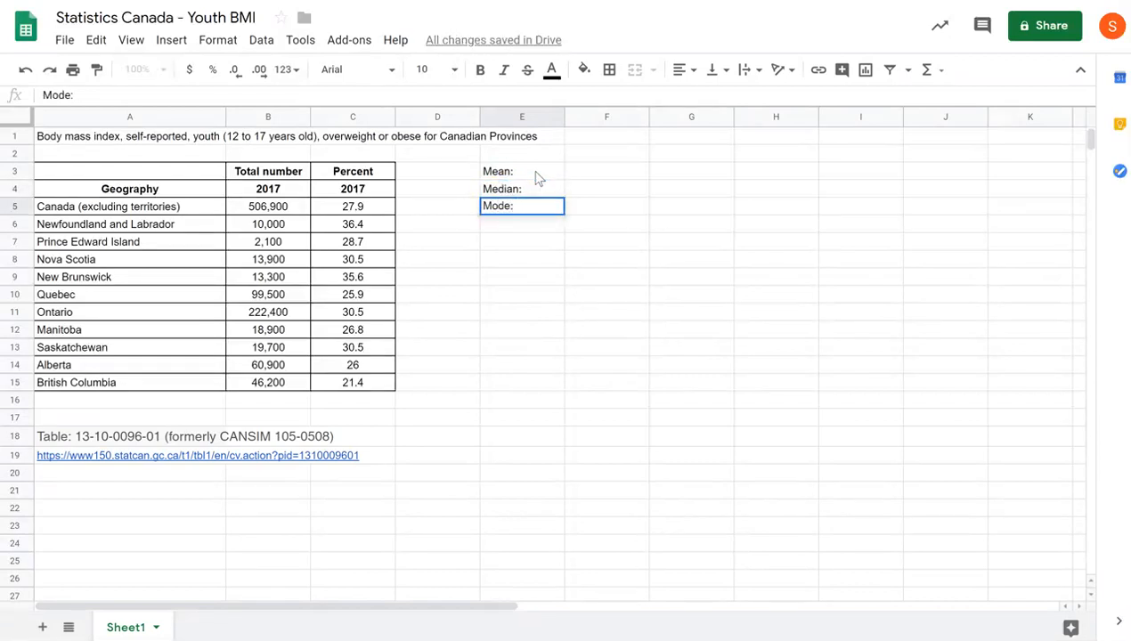
Enter the label "Std Deviation:" in cell H3, in the same row as the mean label
key(Tab)
key(Tab)
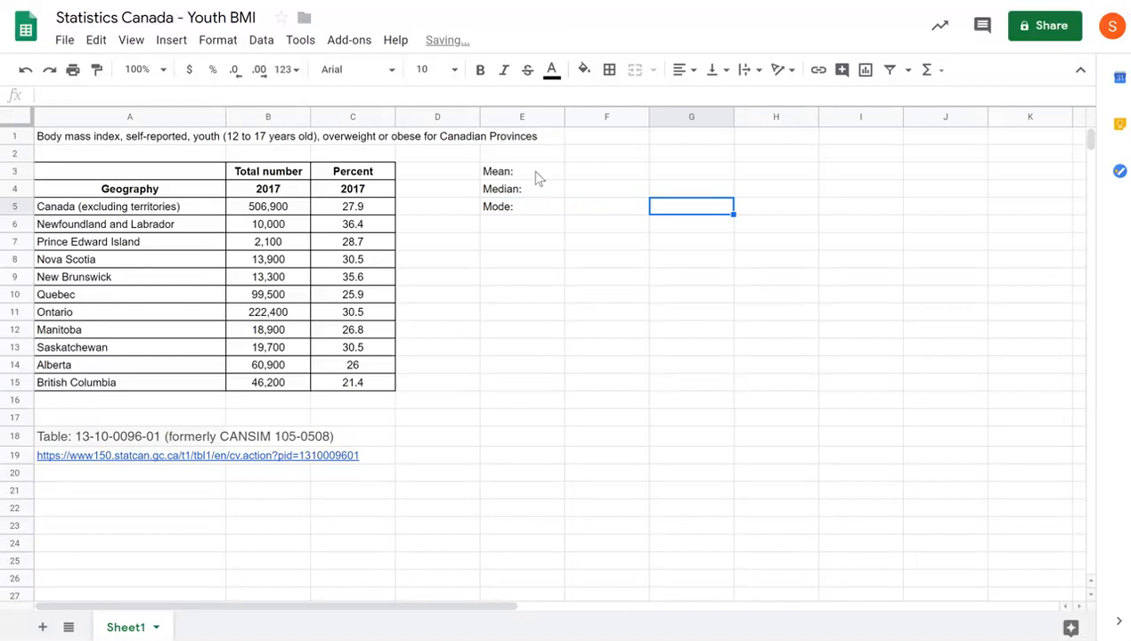
key(Right)
key(Up)
key(Up)
text(S)
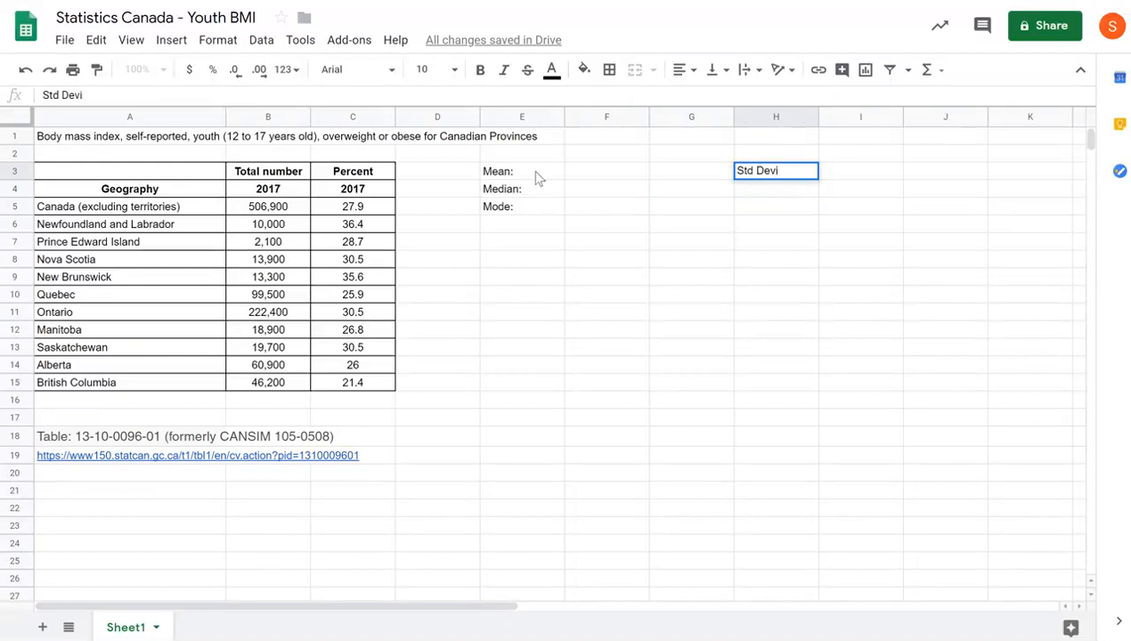
text(td Deviation:)
click(513, 244)
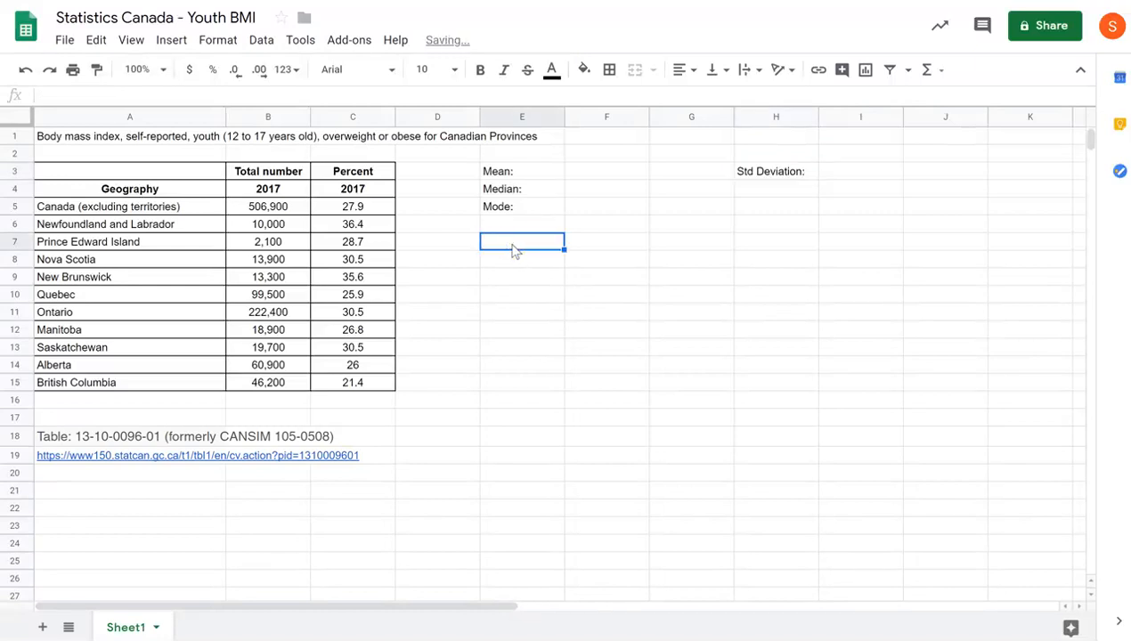
Enter the quartile labels "Q1", "Q2" and "Q3" in cells E7:E9
click(516, 247)
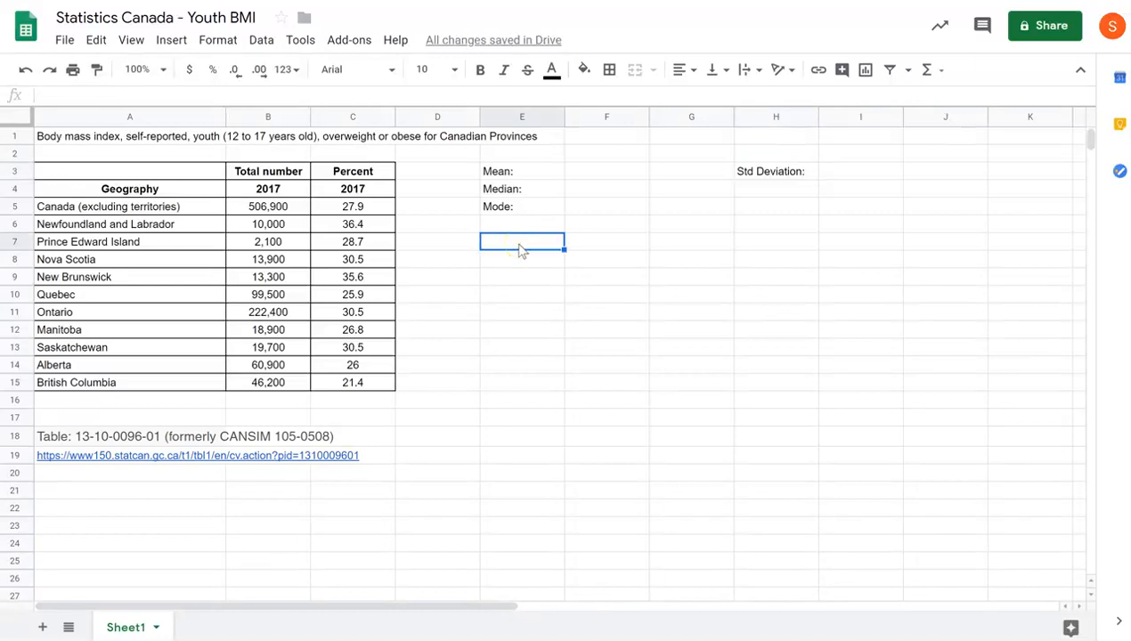
text(Q1)
key(Return)
text(Q2)
key(Return)
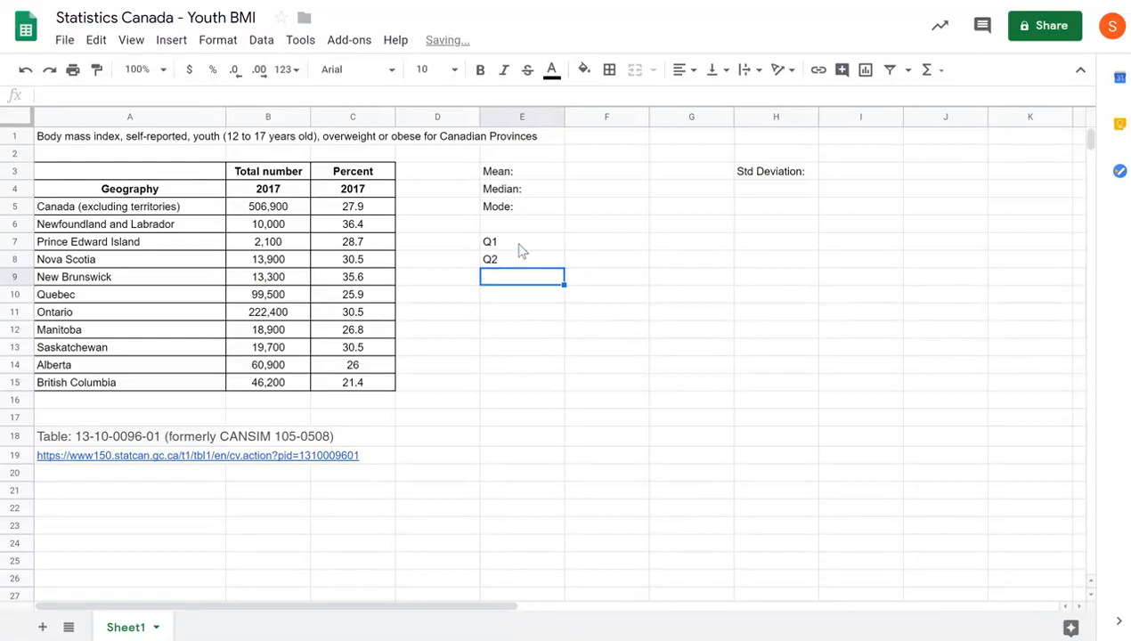
text(Q3)
key(Return)
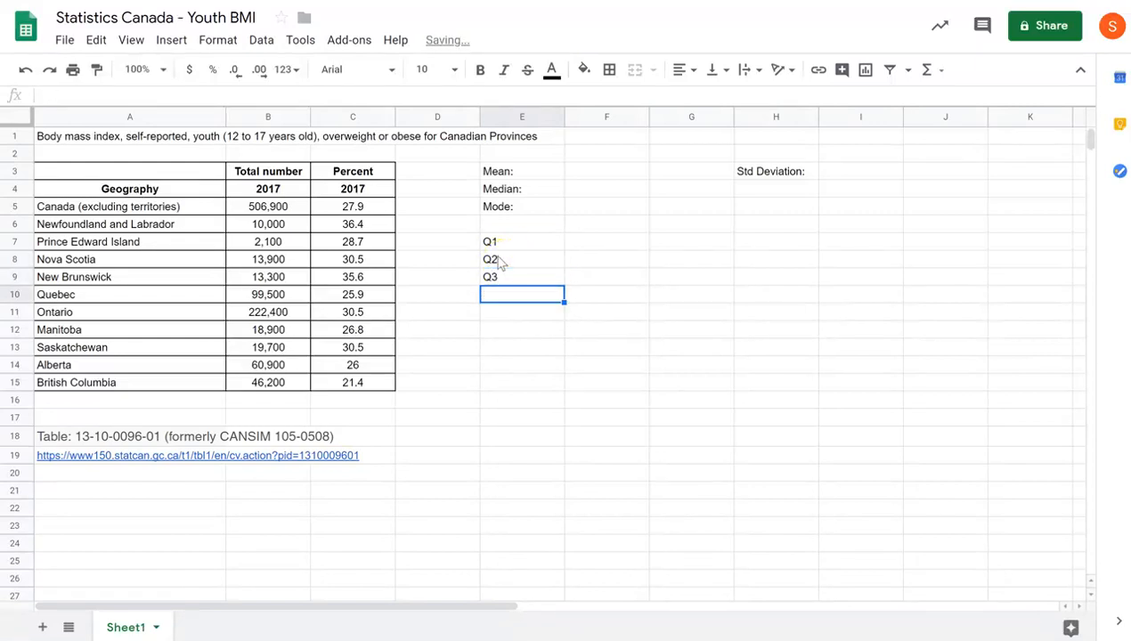
Enter the labels "Max", "Min", "Range" and "IQR" in cells E10:E13, below the quartile labels
text(Max)
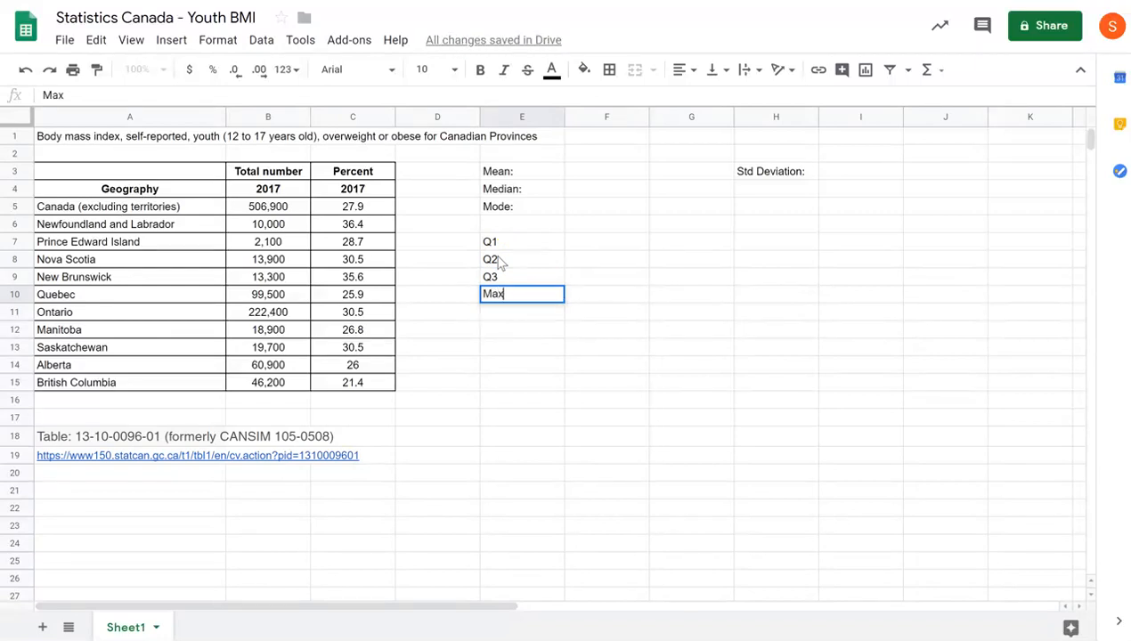
key(Return)
text(Min)
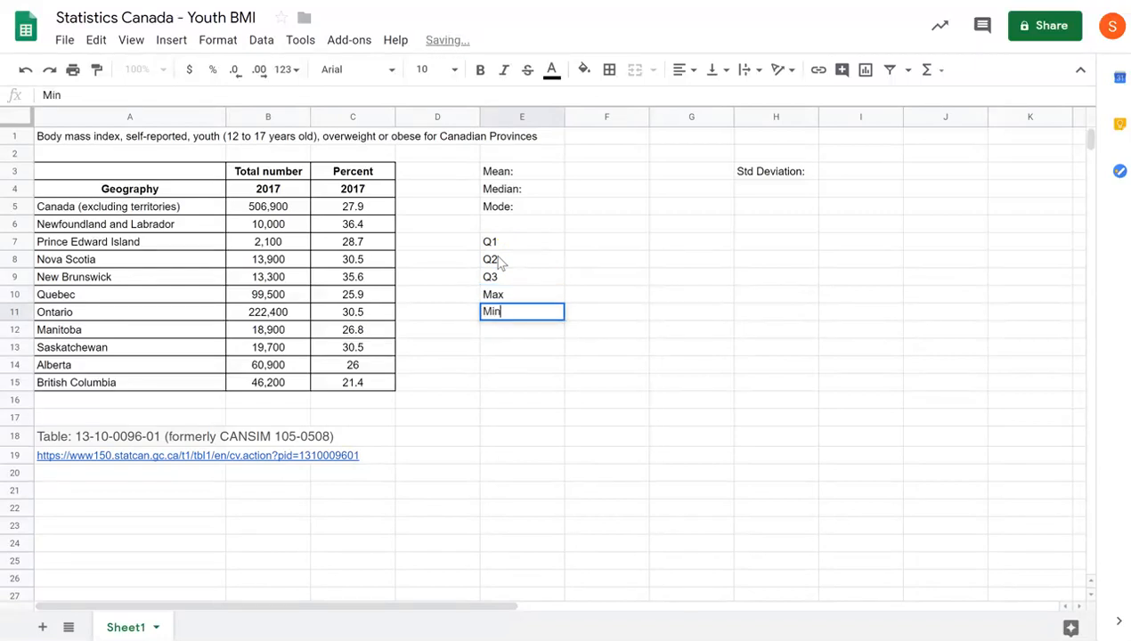
key(Return)
text(Range)
key(Return)
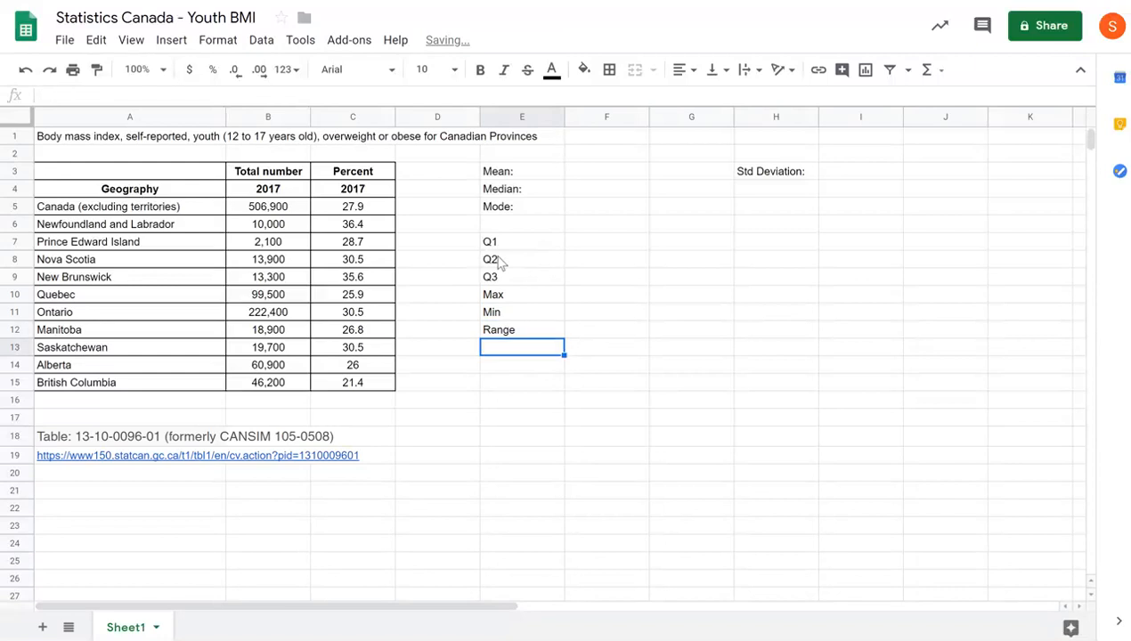
text(IQR)
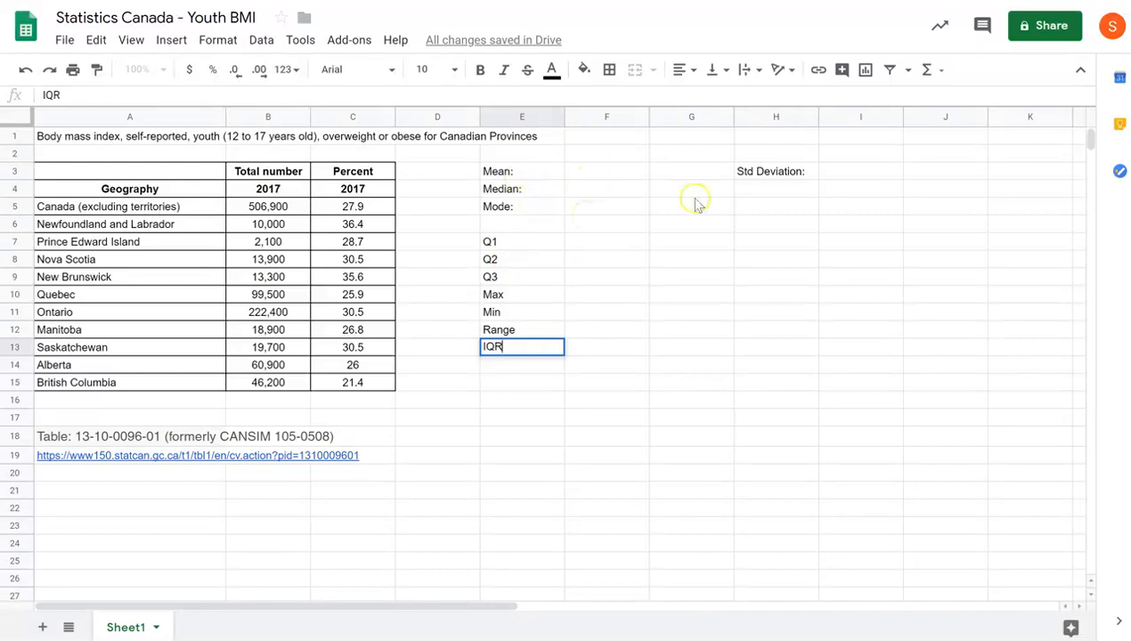
click(616, 174)
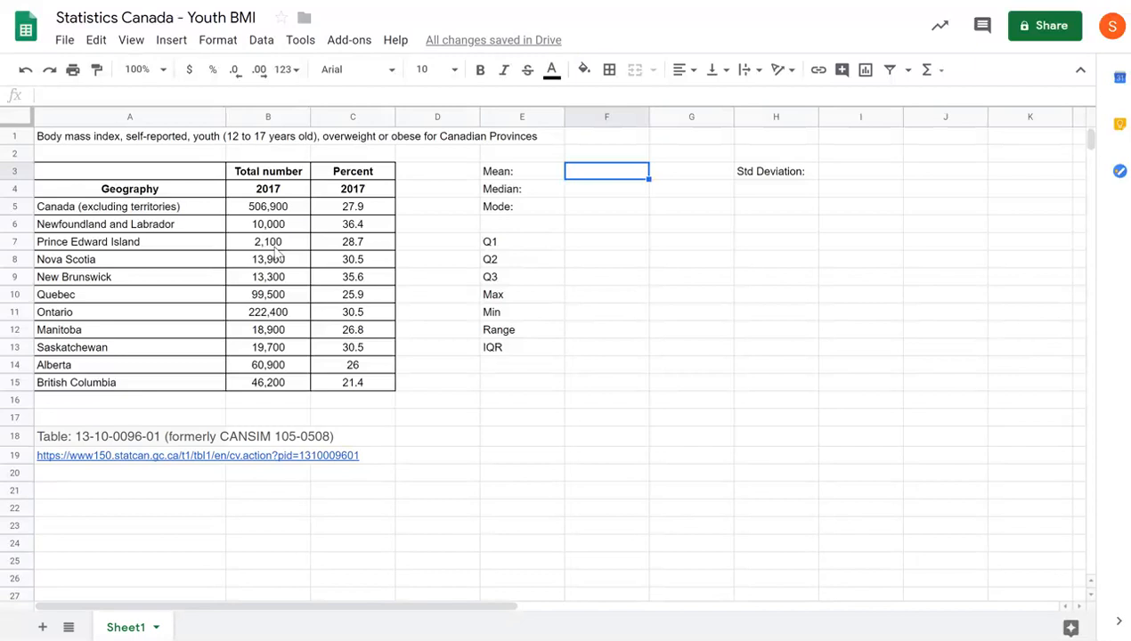
Calculate the mean of the provincial percentages in F3 with an AVERAGE formula over C6:C15, excluding the Canada row
click(602, 174)
text(=)
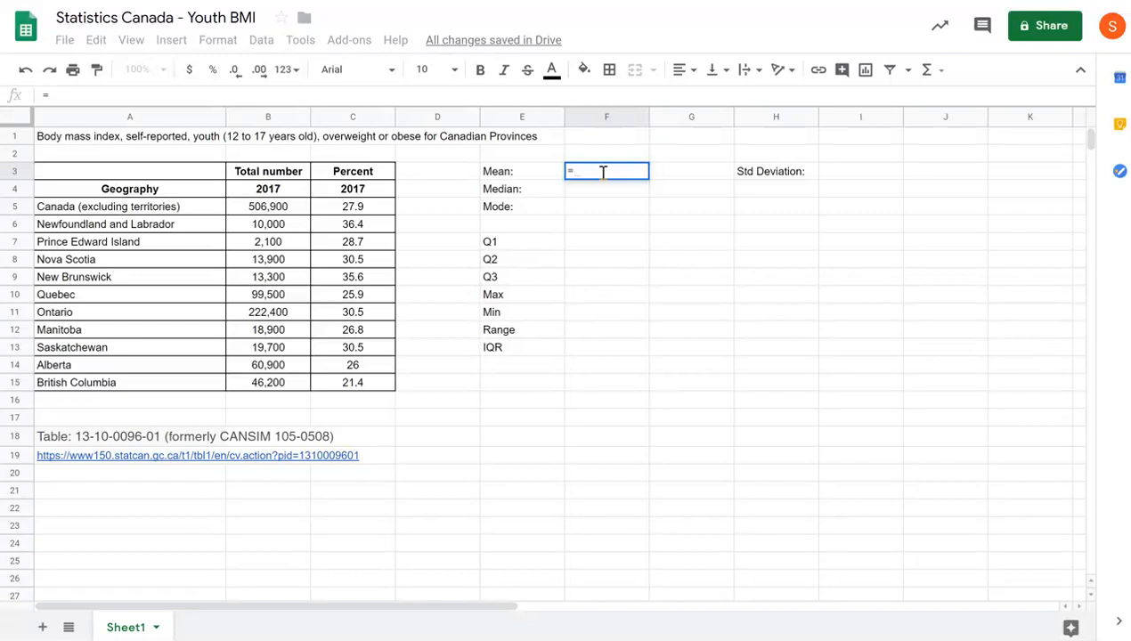
text(average)
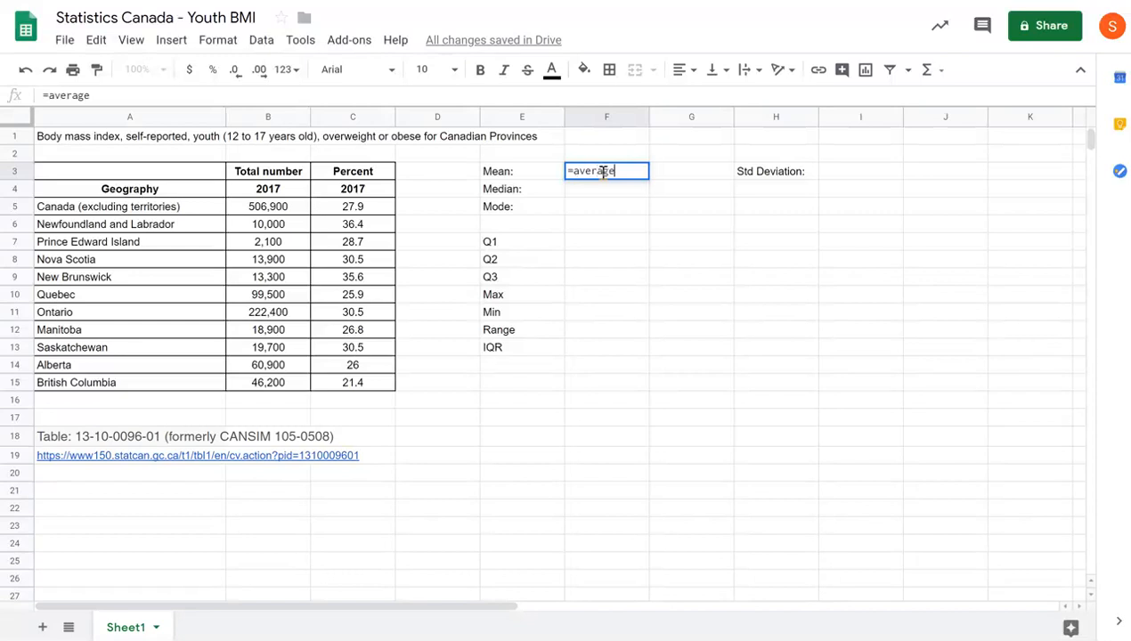
text(()
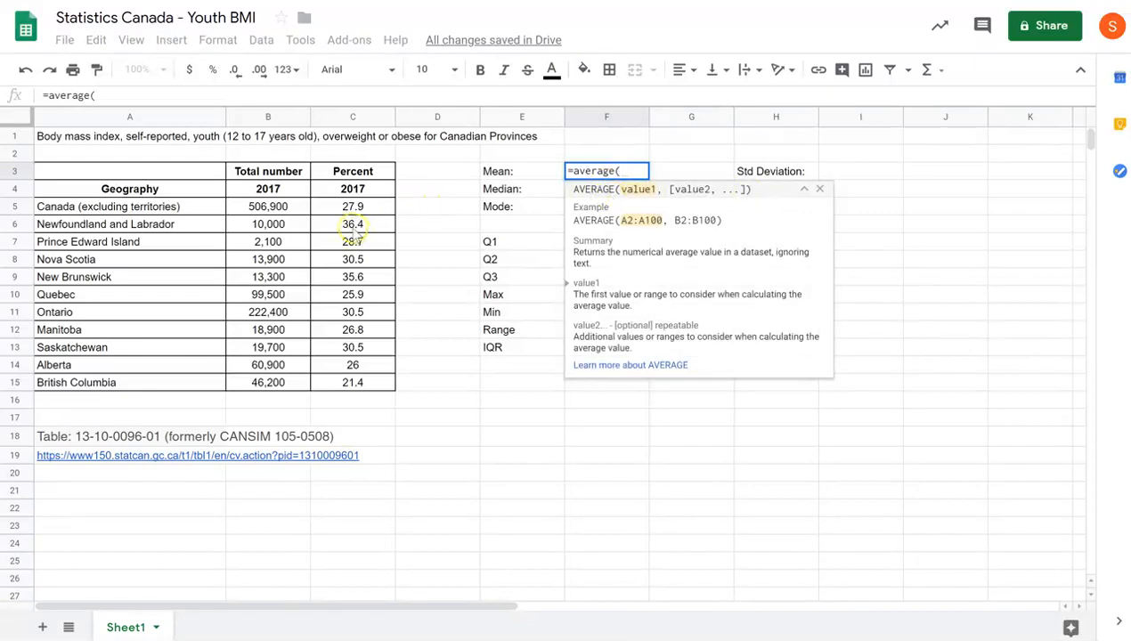
click(353, 224)
drag(350, 242, 345, 389)
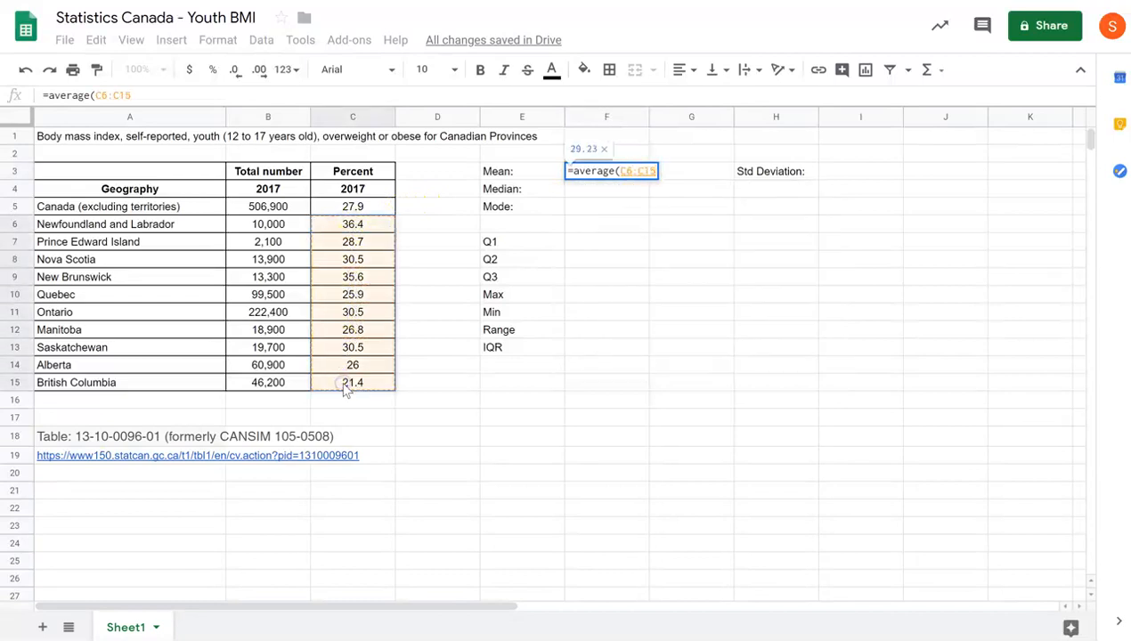
key(Return)
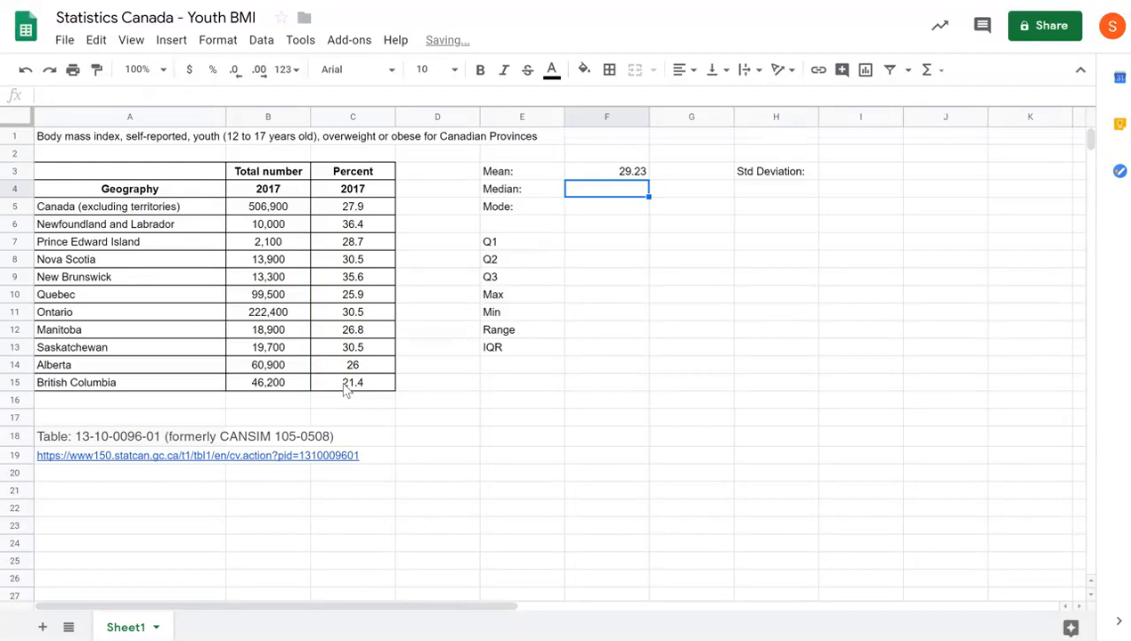
Calculate the median of the provincial percentages in F4 with a MEDIAN formula over C6:C15
text(=median()
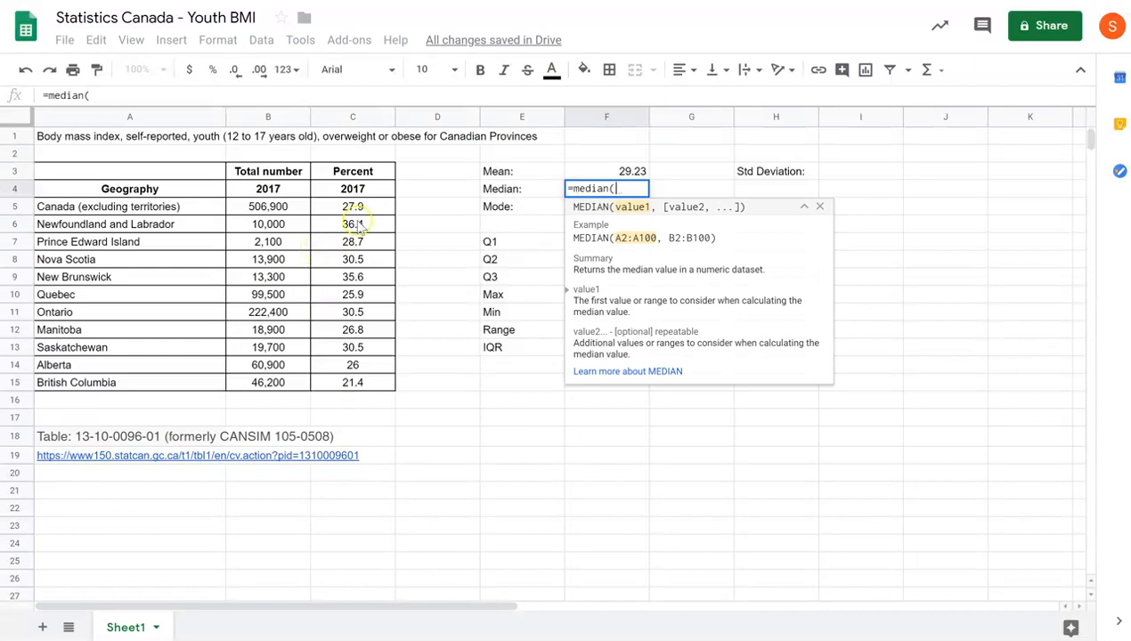
drag(359, 225, 364, 385)
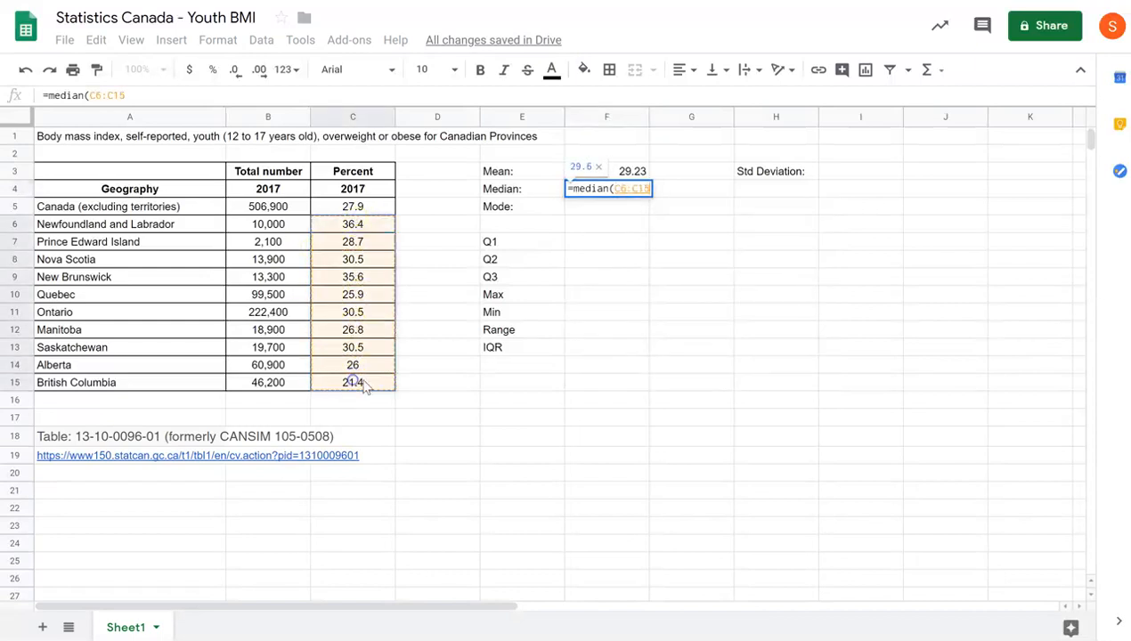
key(Return)
Calculate the mode in F5 with a MODE formula over the provincial percent values in column C
text(=)
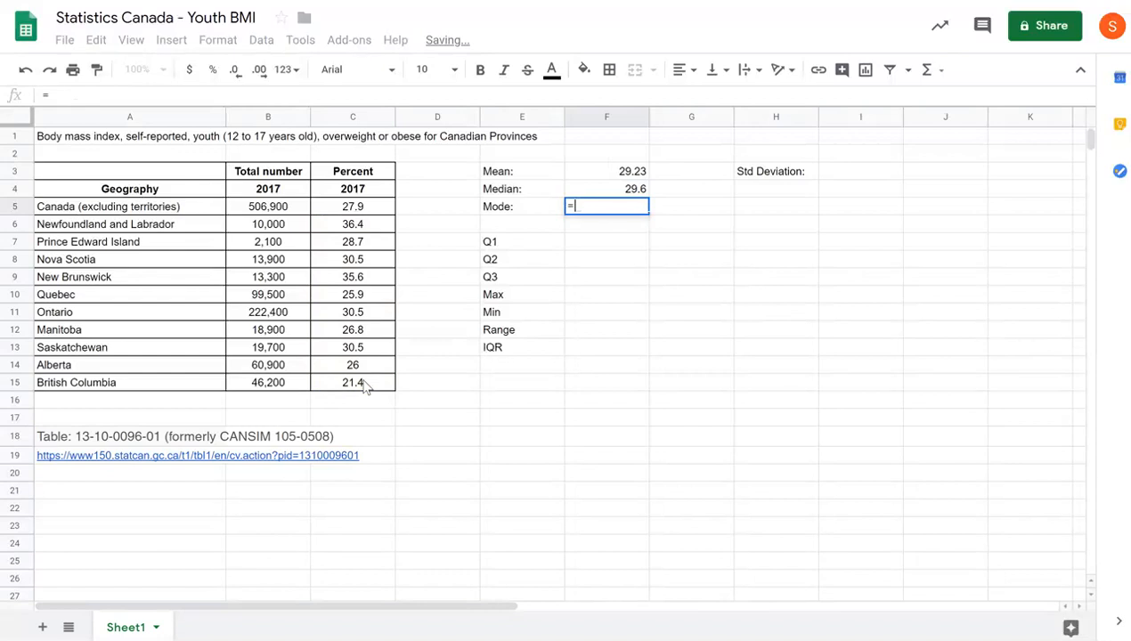
text(mode()
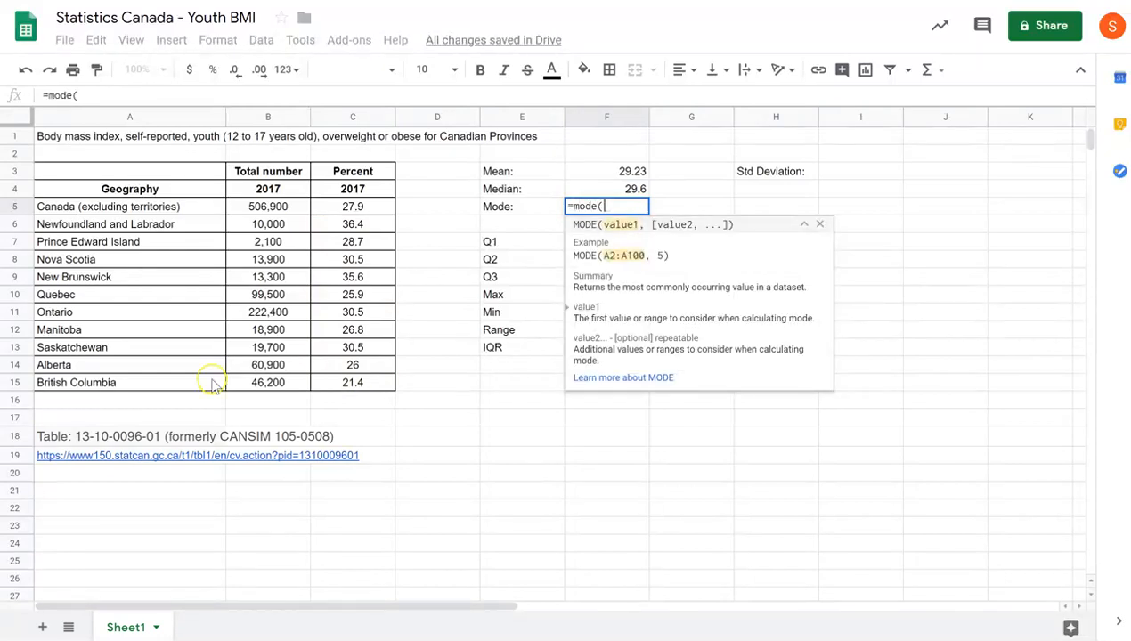
drag(365, 227, 371, 384)
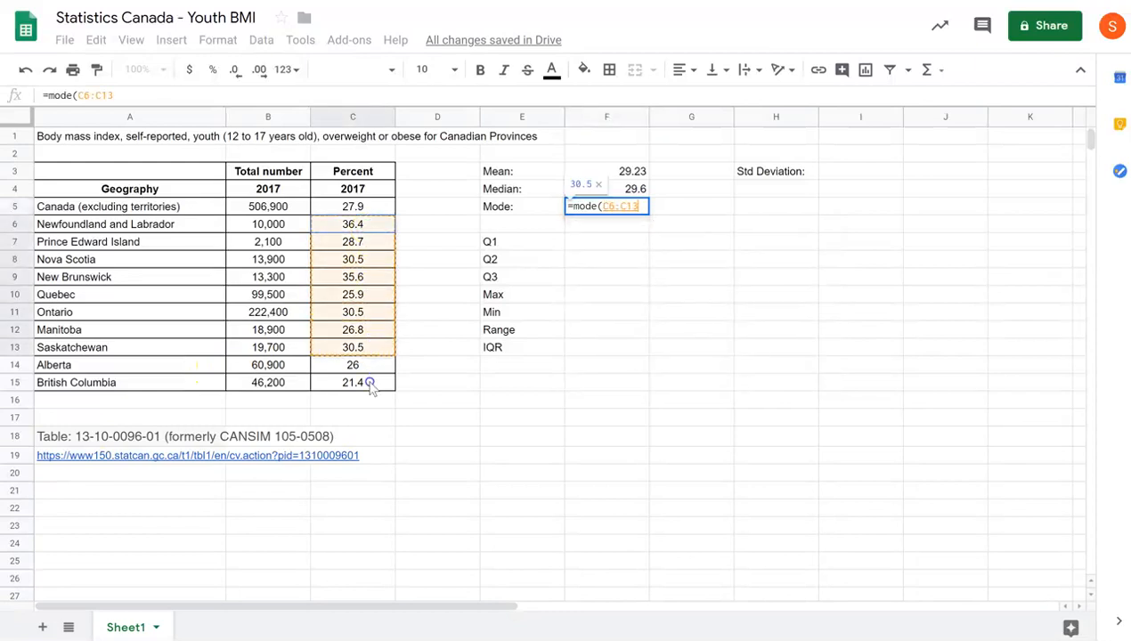
key(Return)
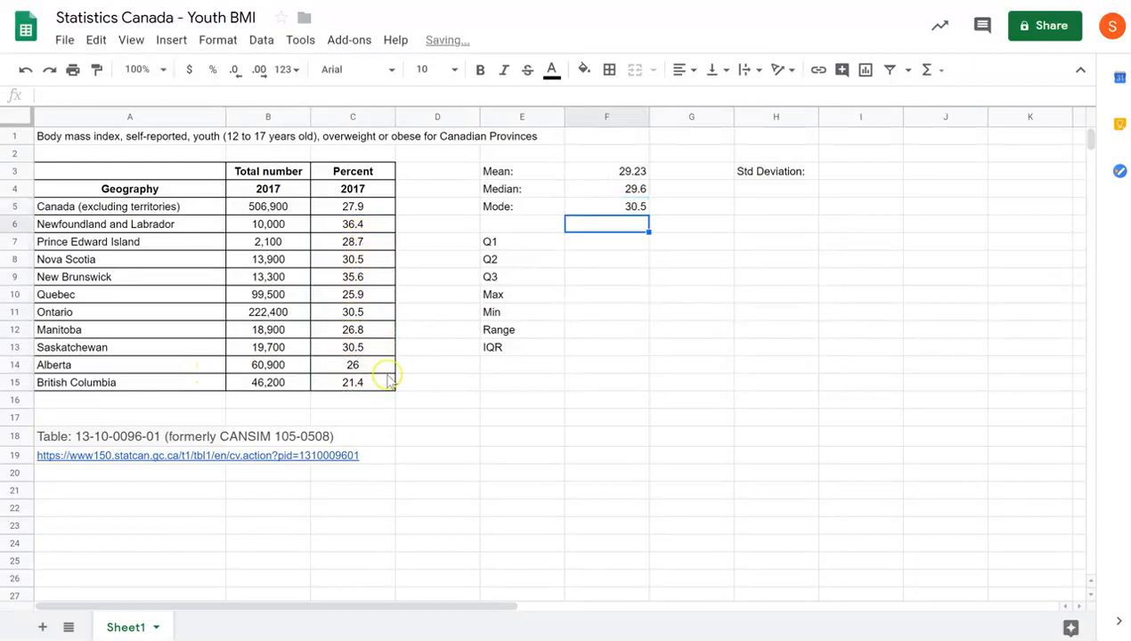
Calculate the first quartile of the provincial percentages in F7 with the formula =QUARTILE(C6:C15,1)
click(619, 246)
text(=qua)
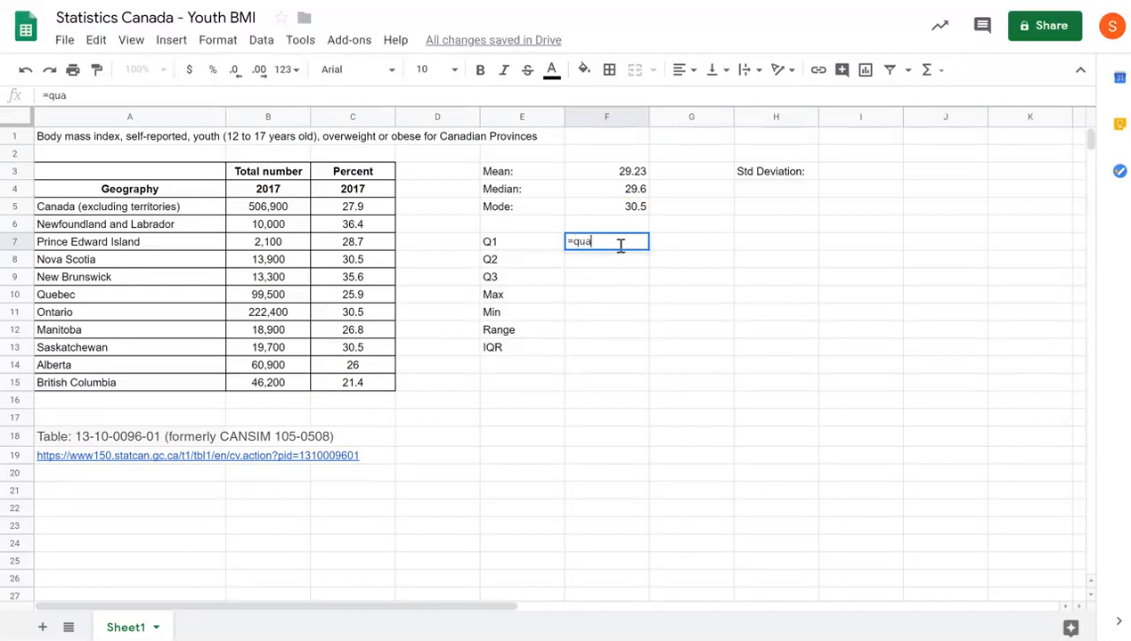
text(rtile()
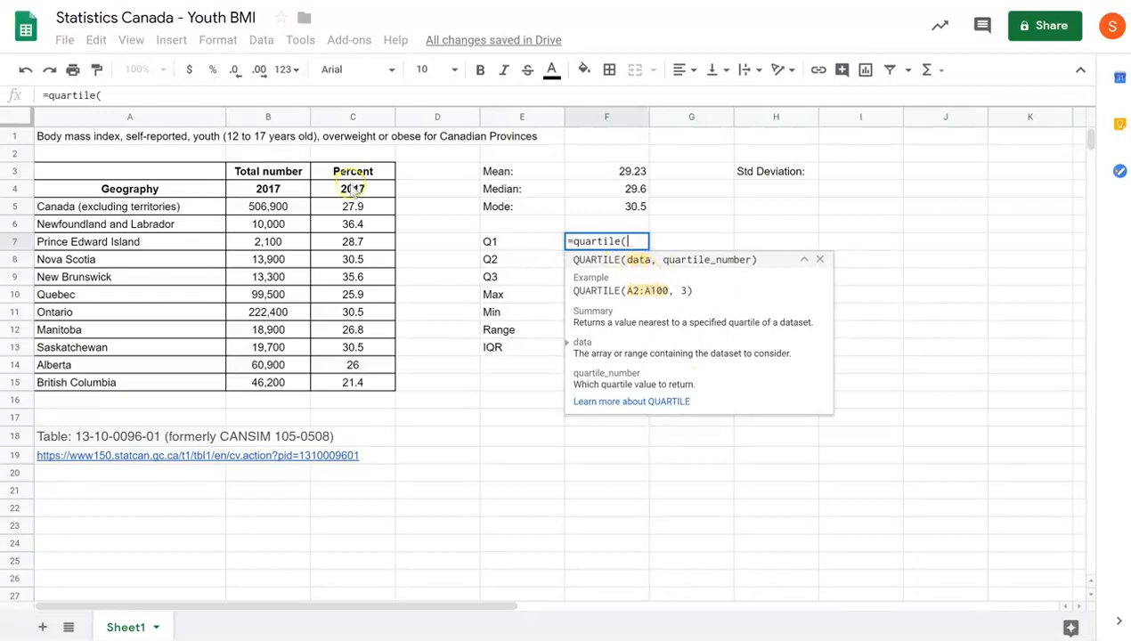
drag(353, 224, 365, 386)
text(,)
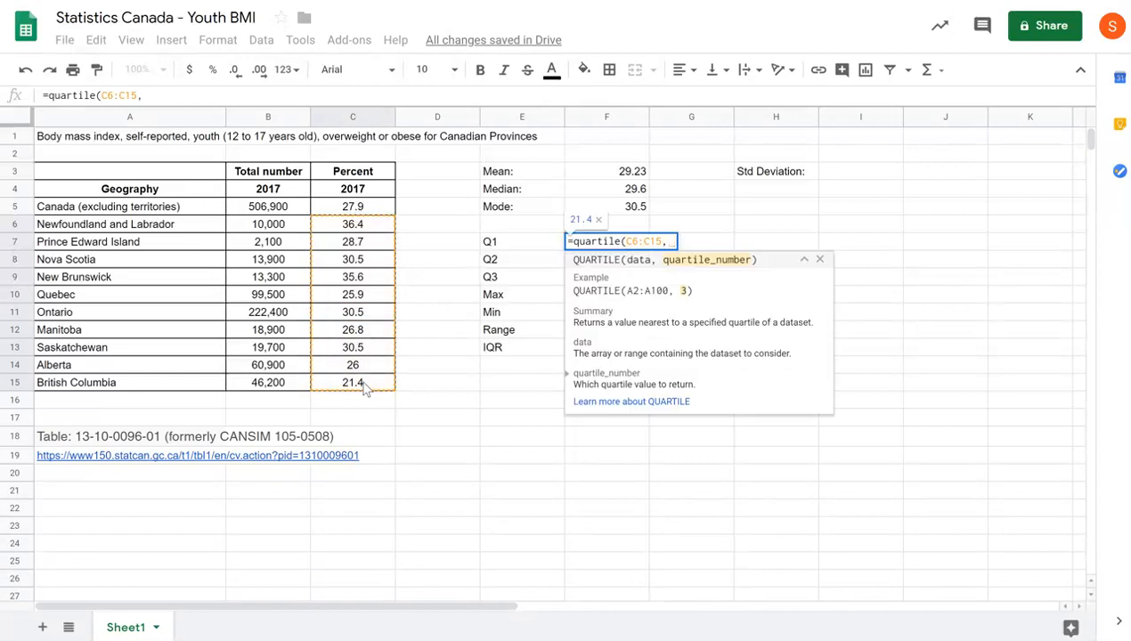
text(1))
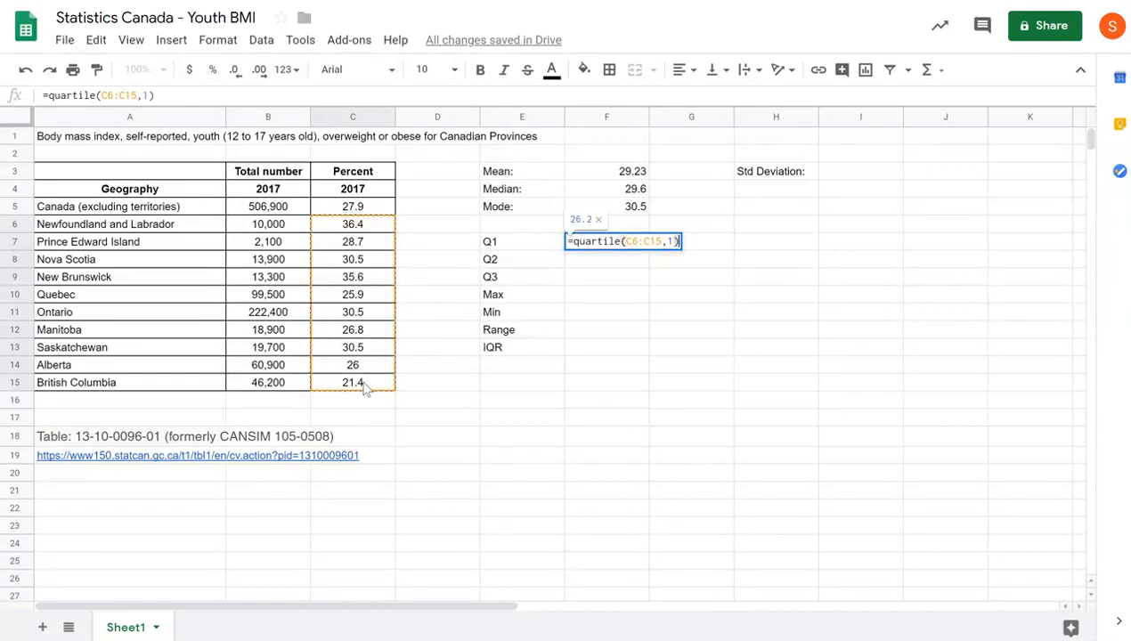
key(Return)
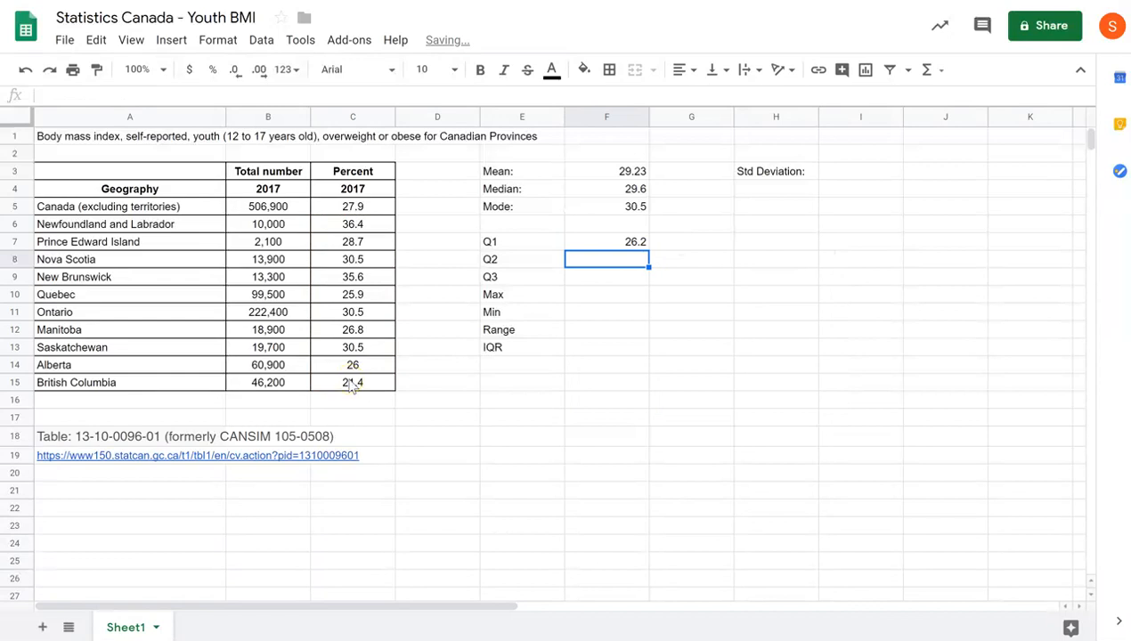
Calculate the second quartile of the provincial percentages in F8 with the formula =QUARTILE(C6:C15,2)
text(=qu)
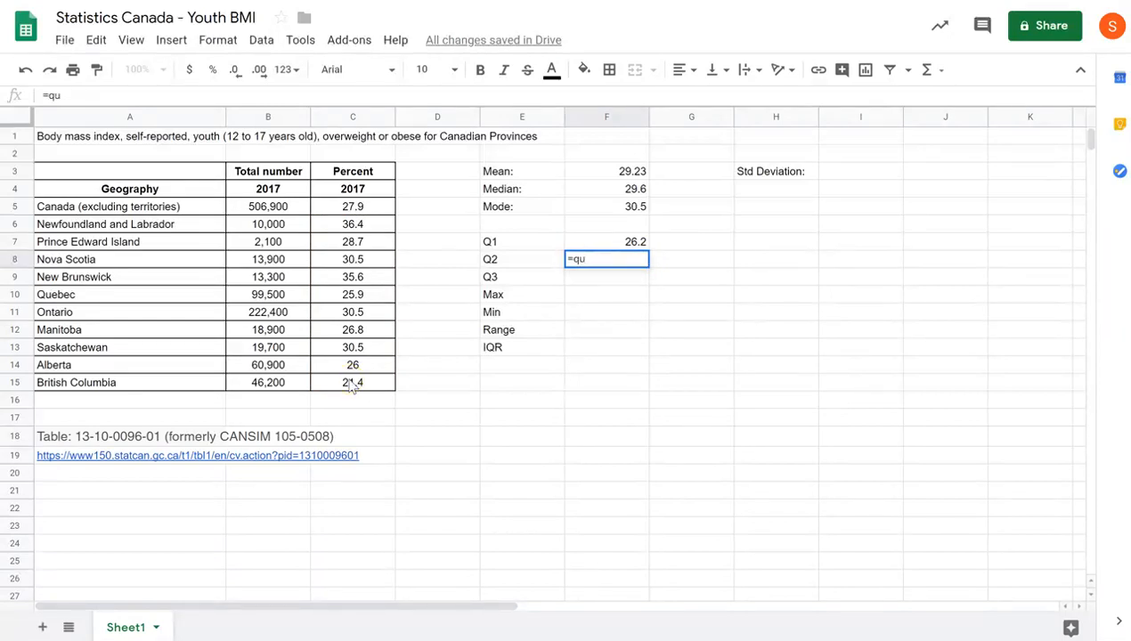
text(artile()
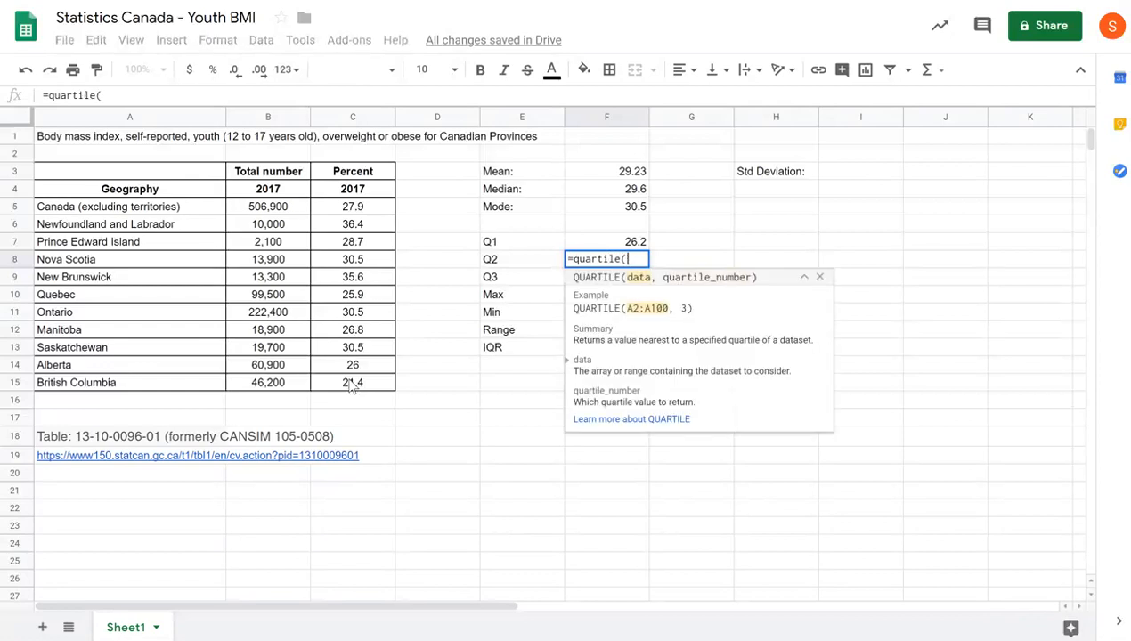
drag(343, 223, 356, 396)
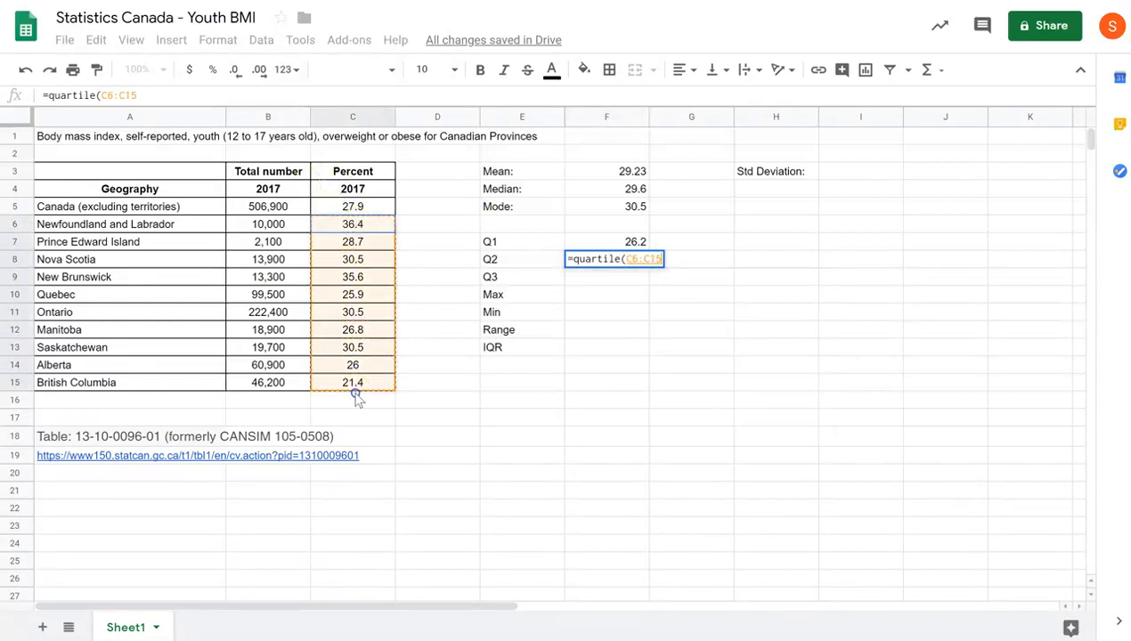
text(,2))
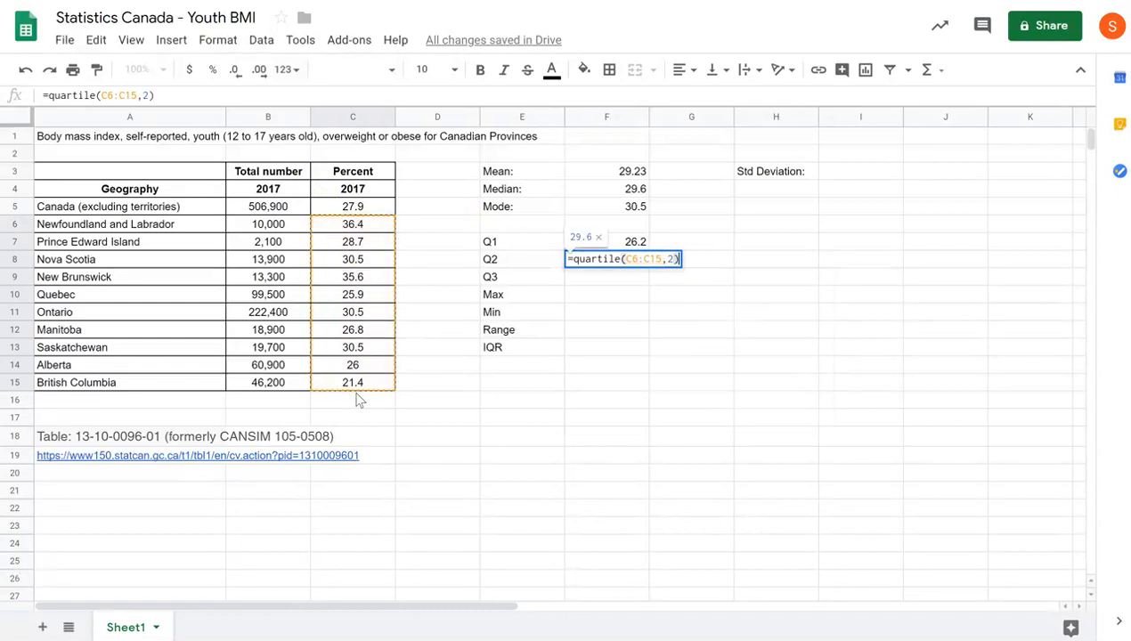
key(Return)
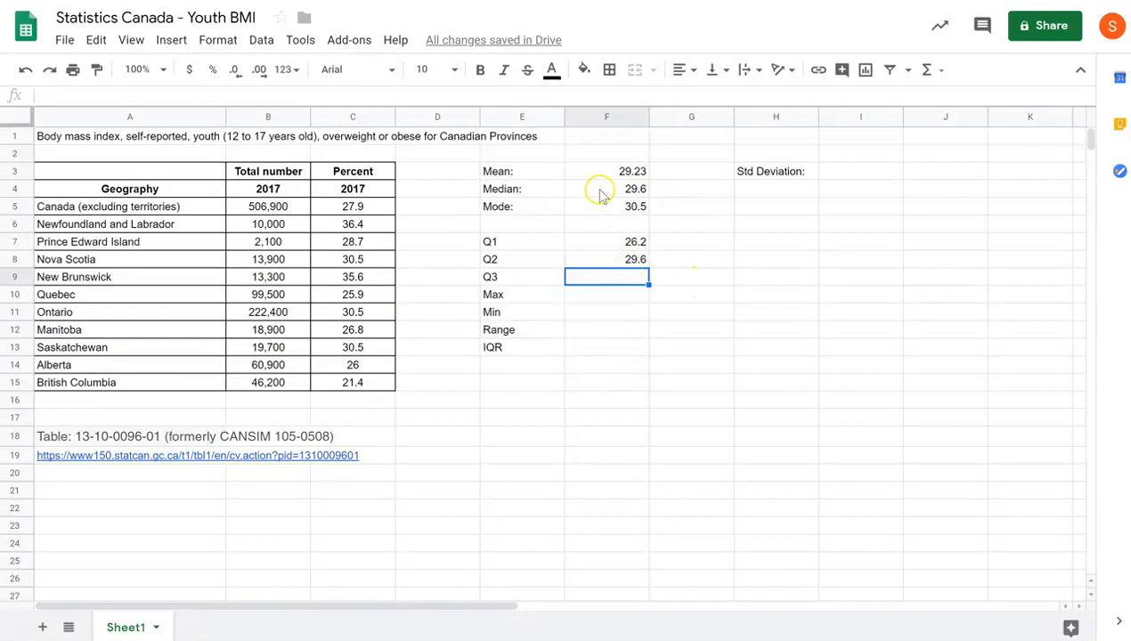
Calculate the third quartile of the provincial percentages in F9 with the formula =QUARTILE(C6:C15,3)
text(=quartil)
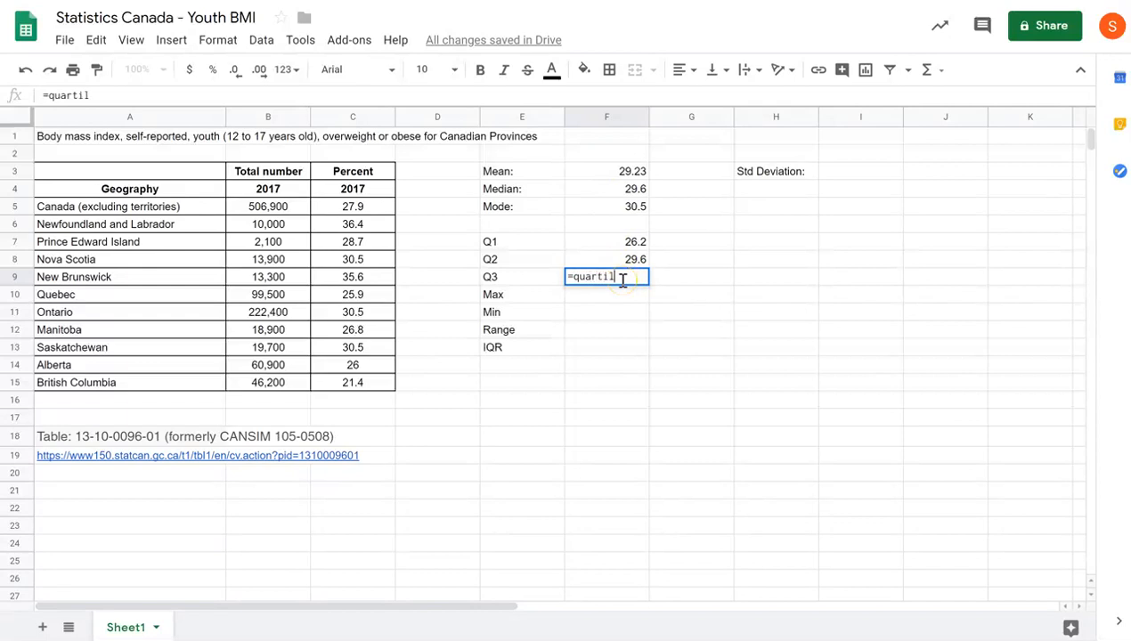
text(e()
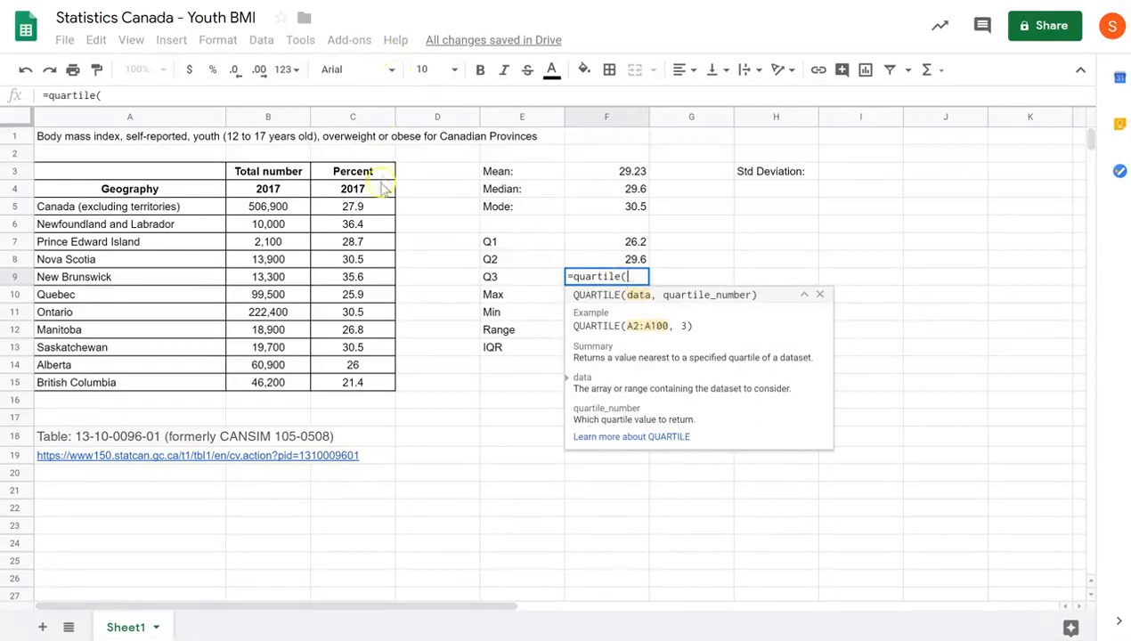
drag(361, 223, 372, 391)
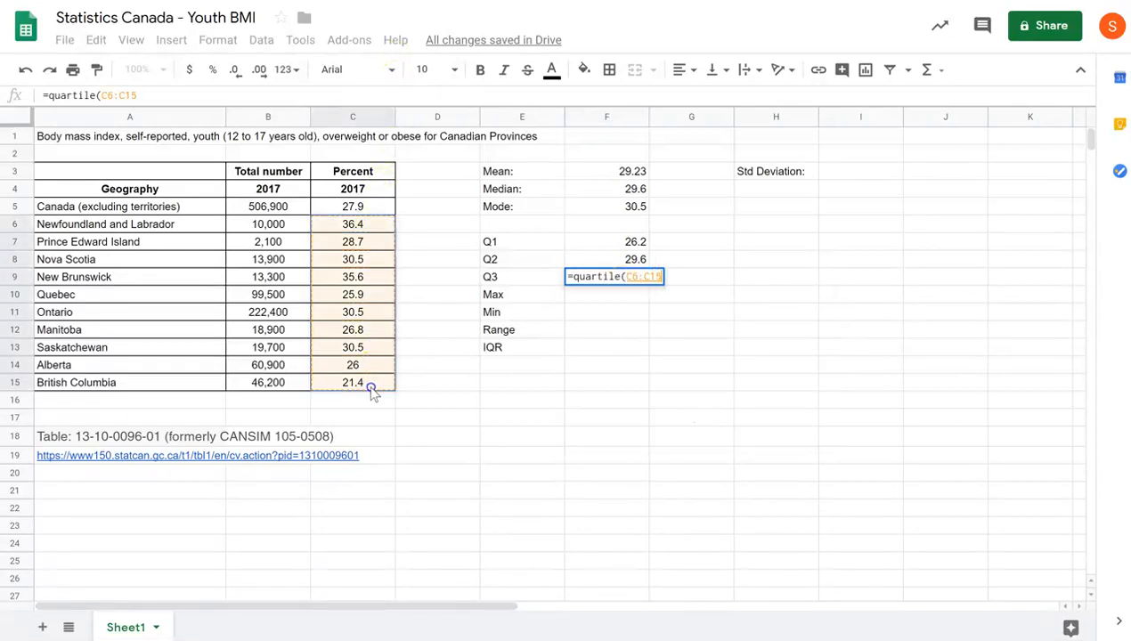
text(,)
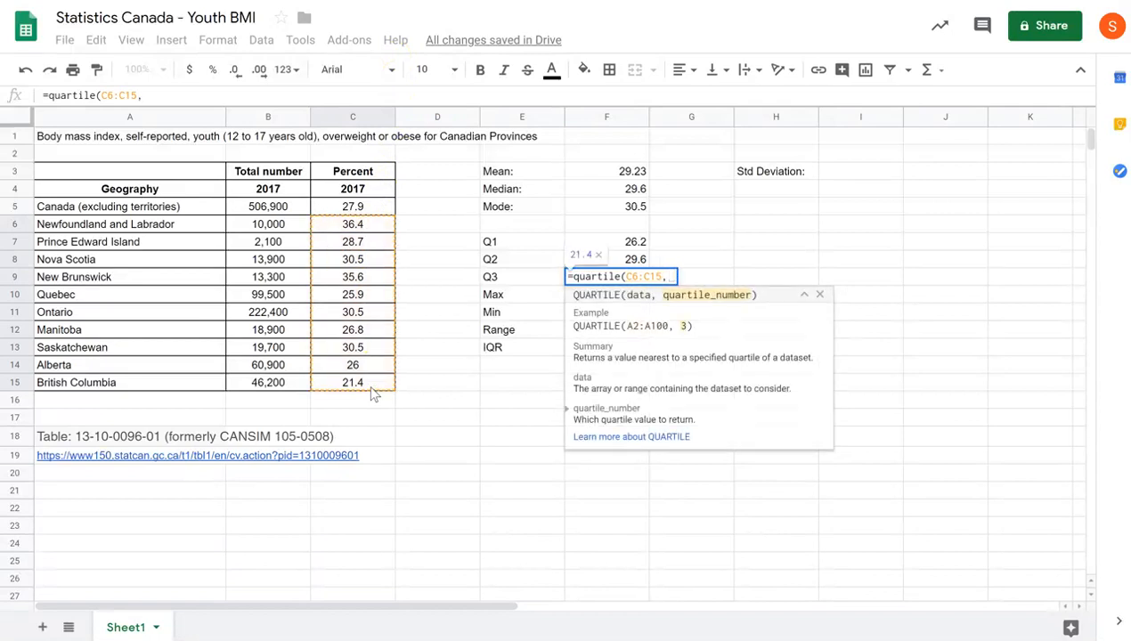
text(3))
key(Return)
Calculate the maximum in F10 and the minimum in F11 with MAX and MIN formulas over C6:C15
text(=Max()
drag(353, 225, 361, 385)
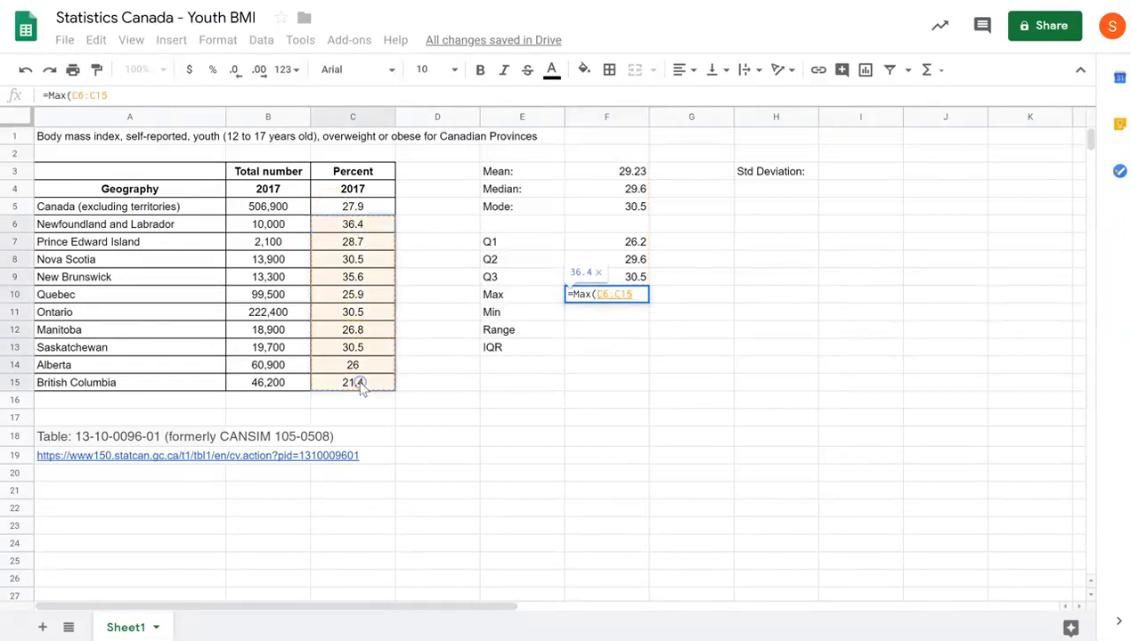
key(Return)
text(=min()
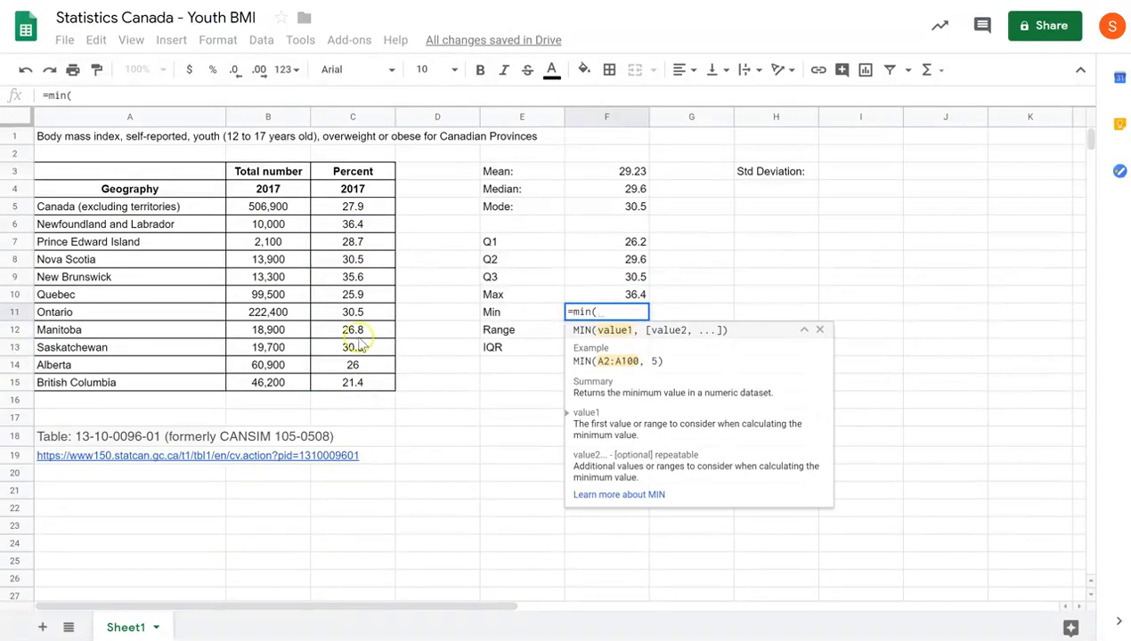
drag(366, 224, 377, 392)
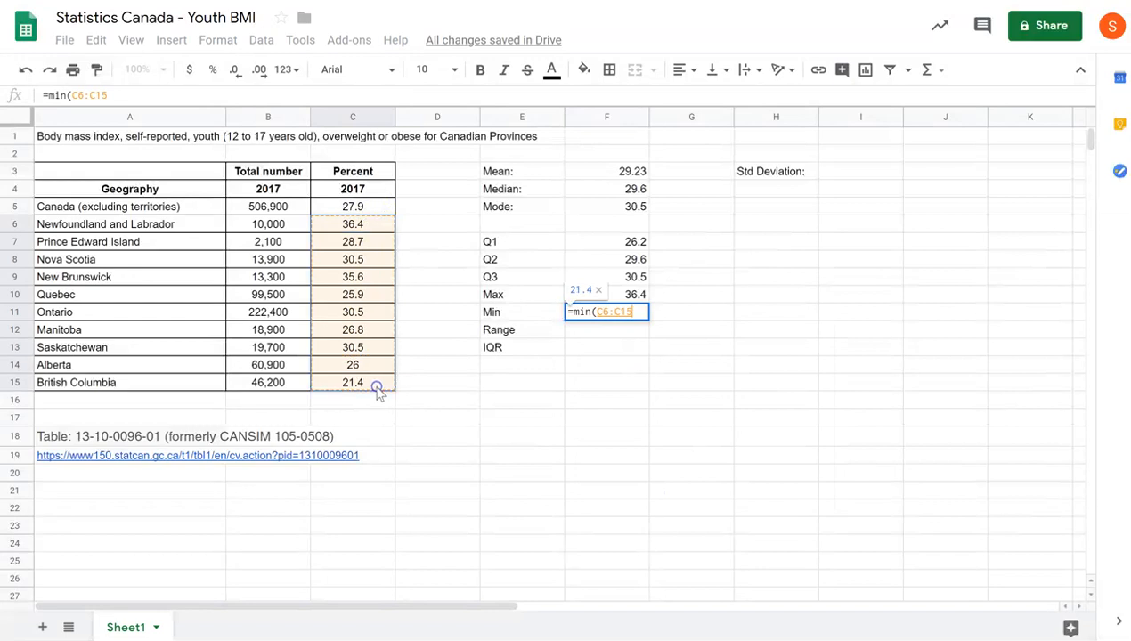
key(Return)
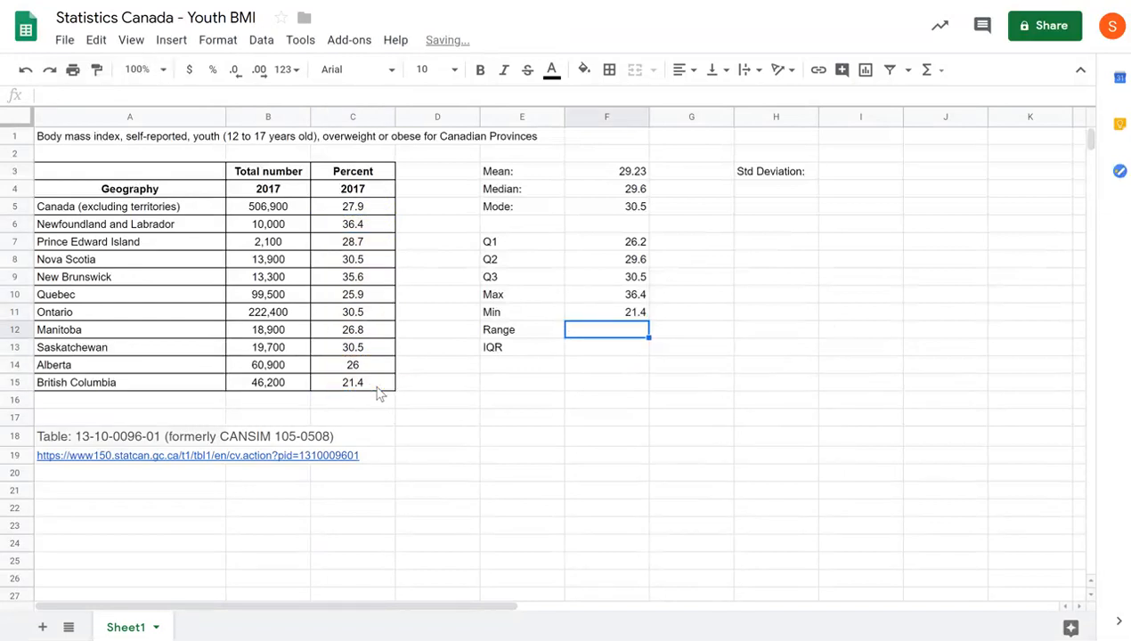
Calculate the range in F12 by subtracting the minimum from the maximum with the formula =F10-F11
text(=)
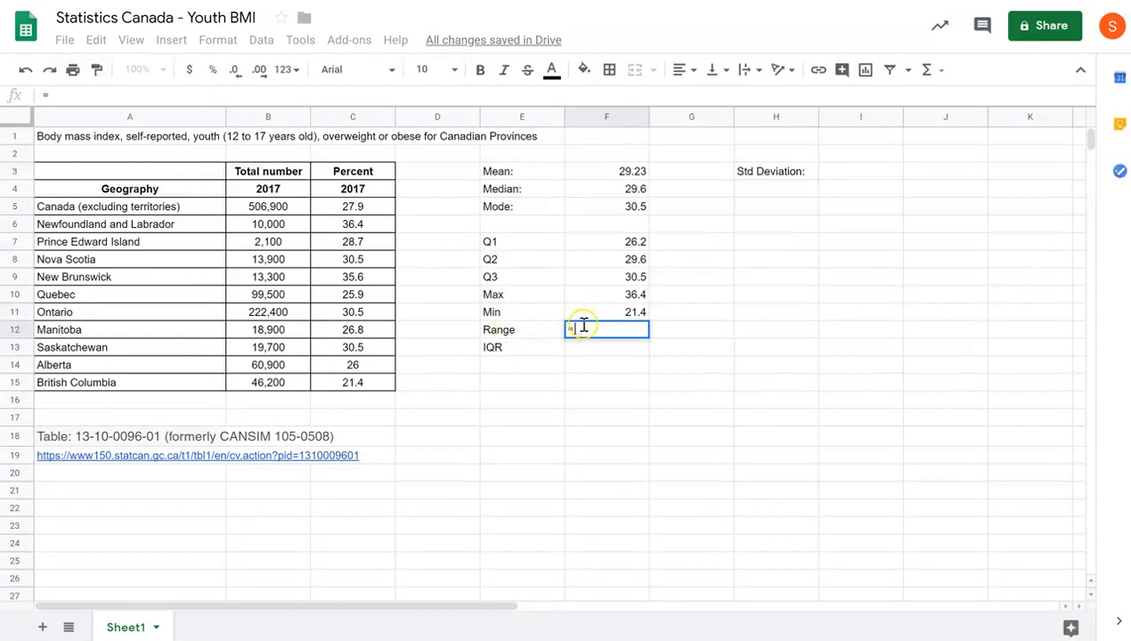
click(604, 297)
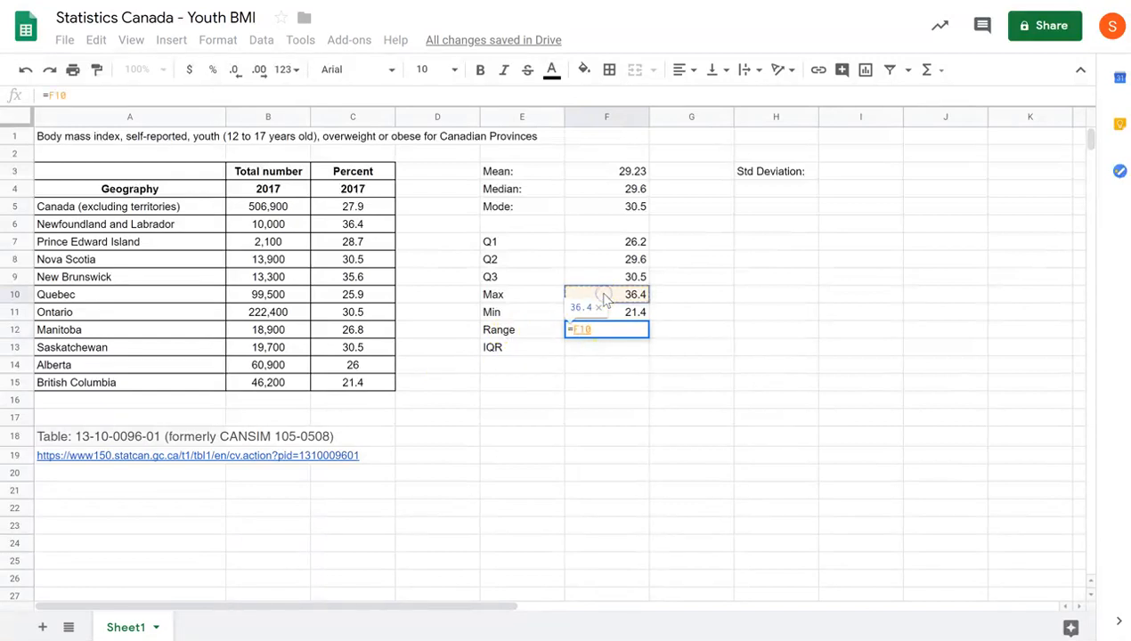
text(-)
click(612, 315)
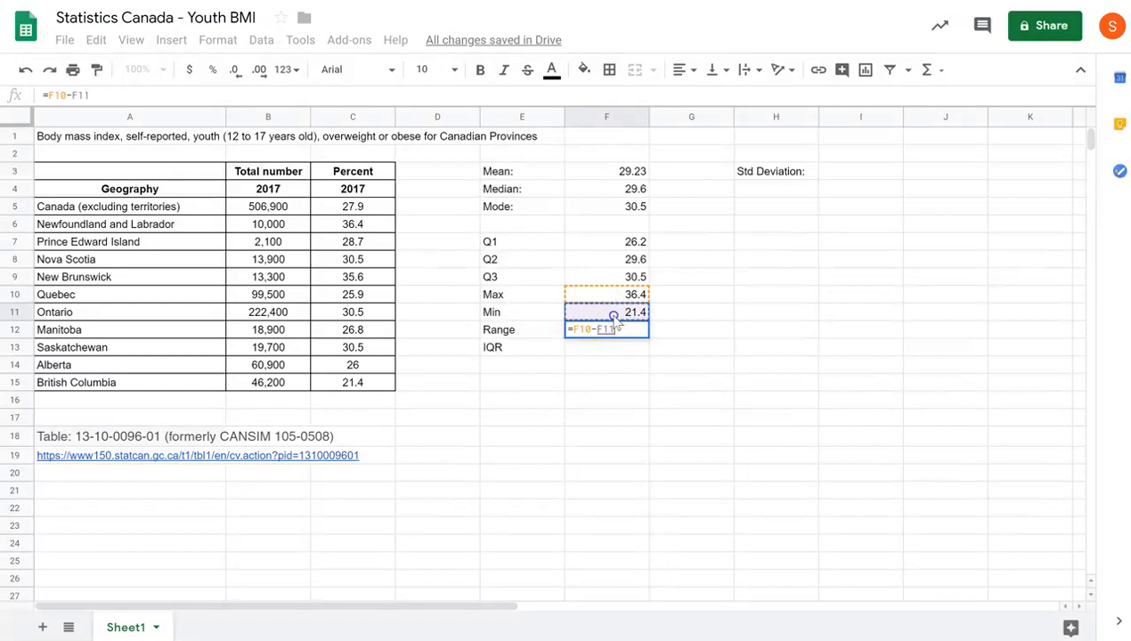
key(Return)
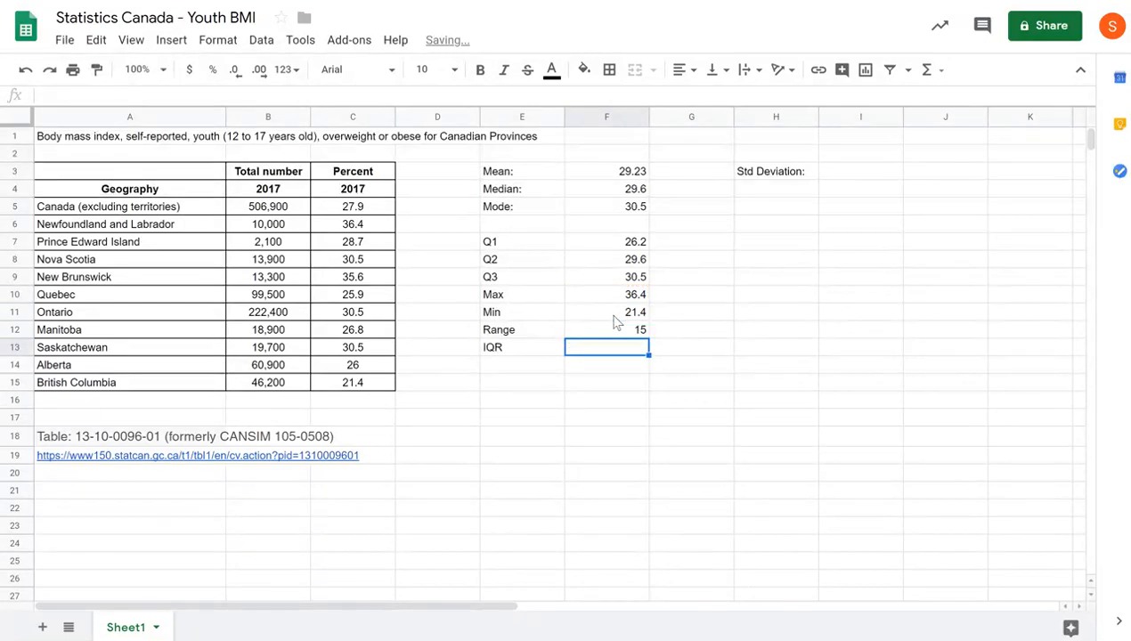
Calculate the interquartile range in F13 by subtracting Q1 in F7 from Q3 in F9
text(=)
click(614, 277)
text(-)
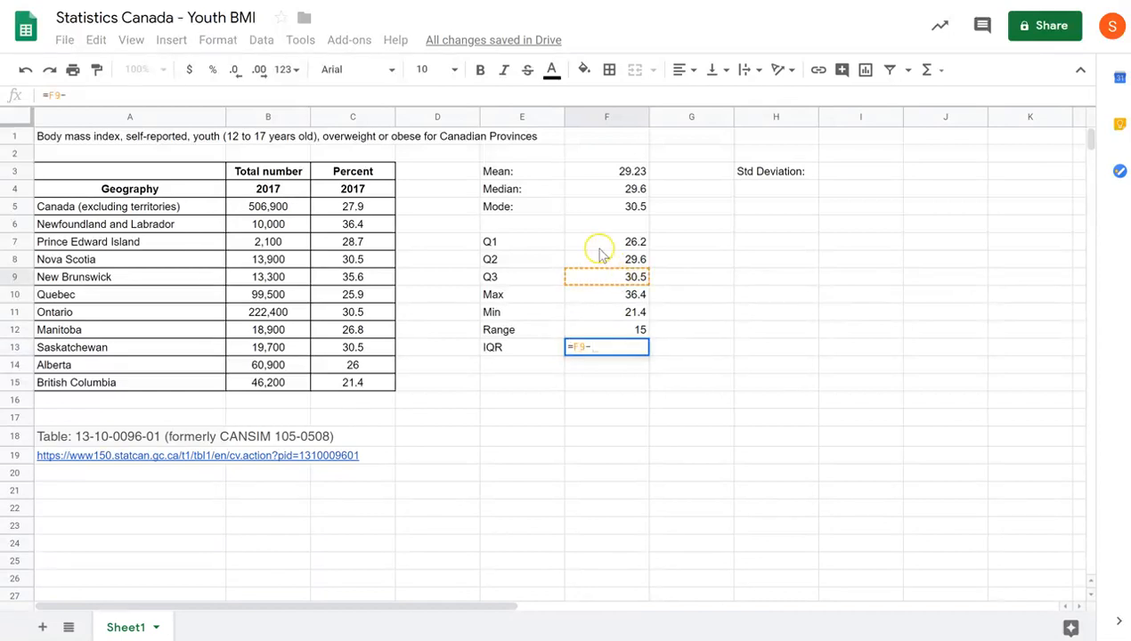
click(600, 249)
key(Return)
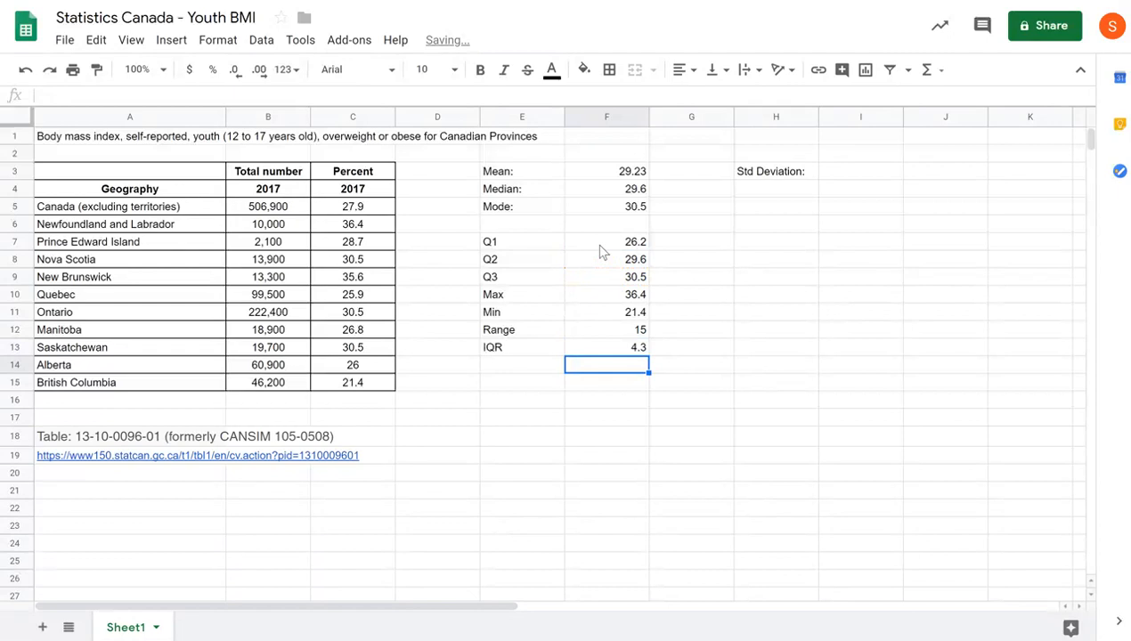
click(520, 369)
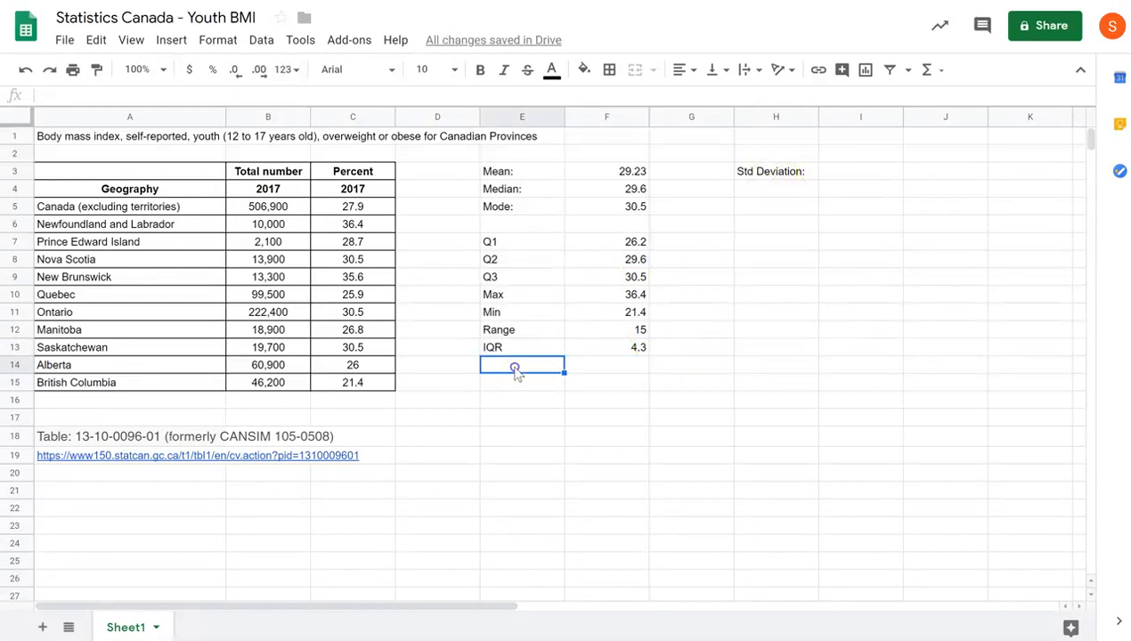
Calculate the population standard deviation of the provincial percentages in I3 with a STDEVP formula over C6:C15
click(835, 173)
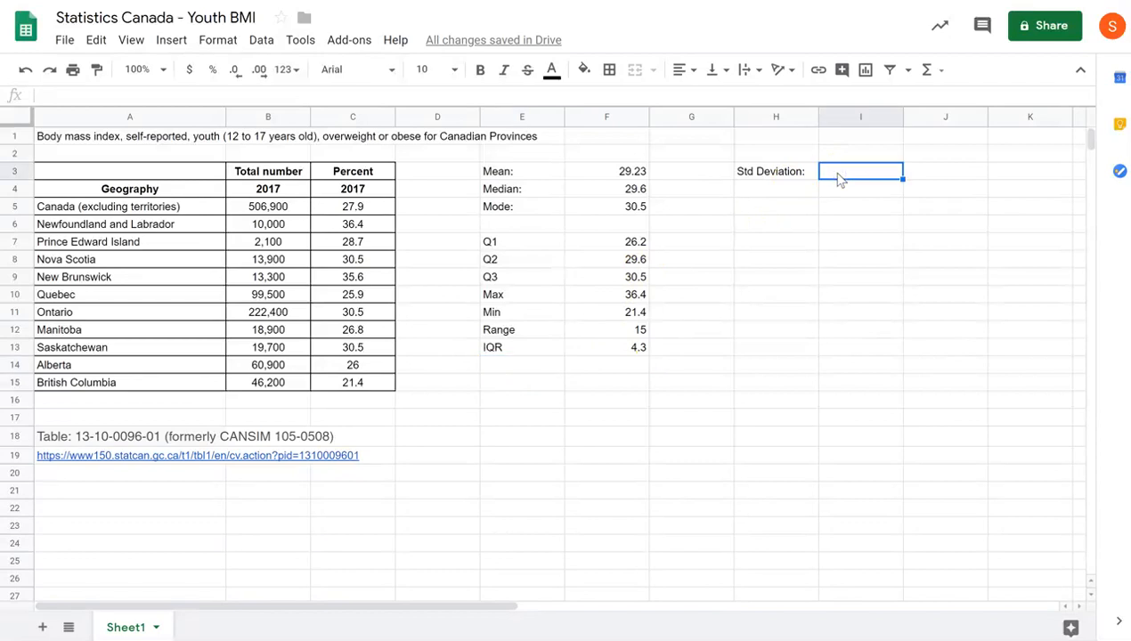
text(=)
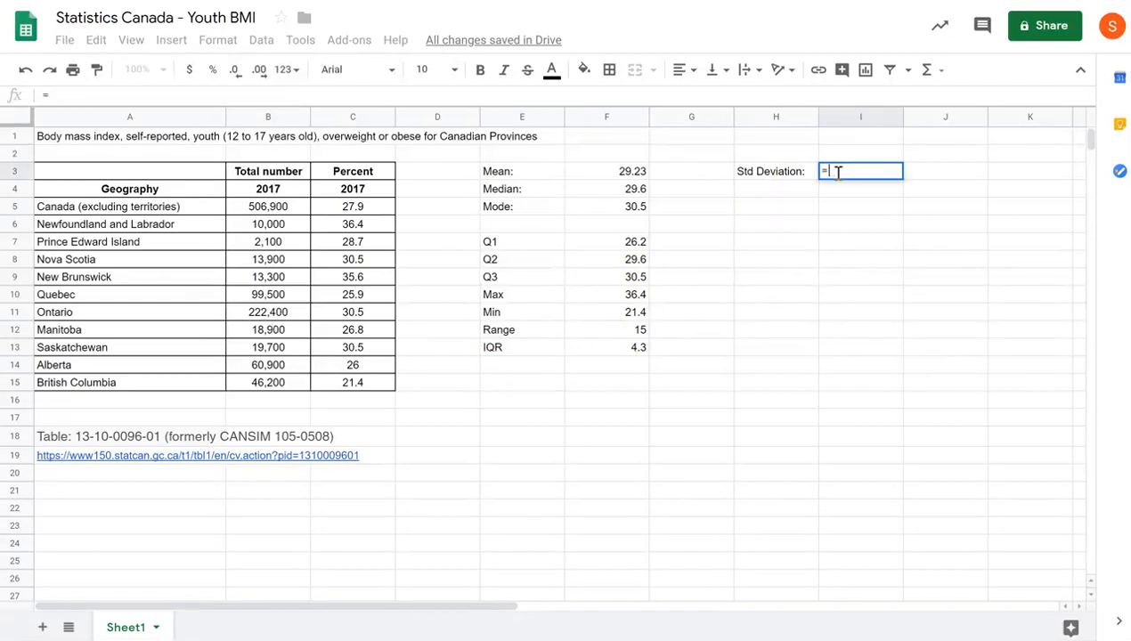
text(stdv)
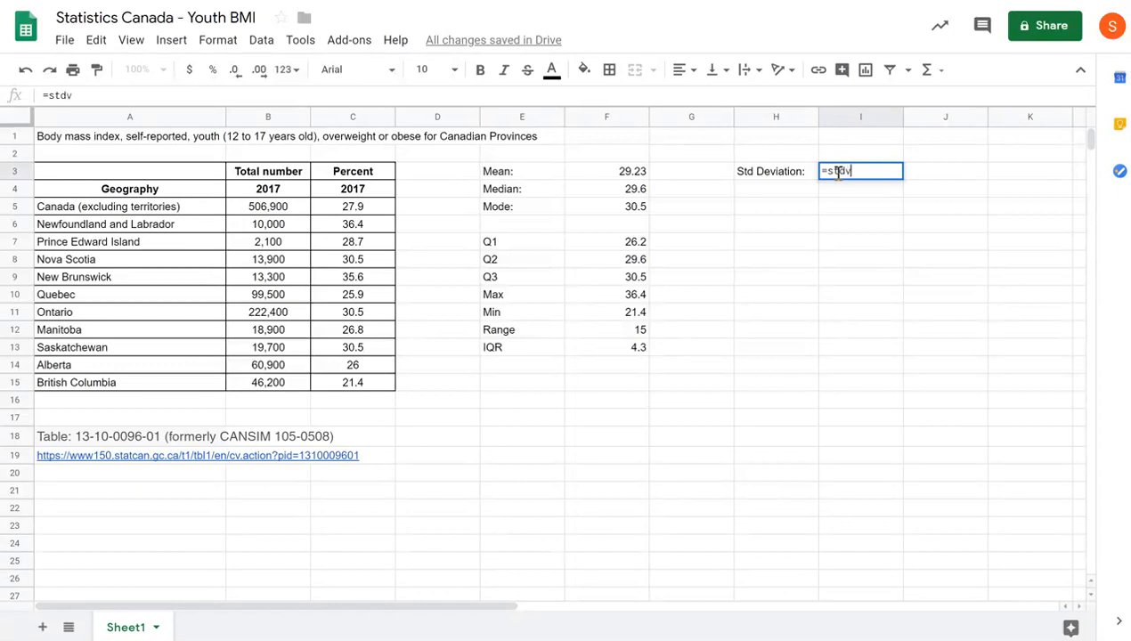
key(BackSpace)
text(eviation)
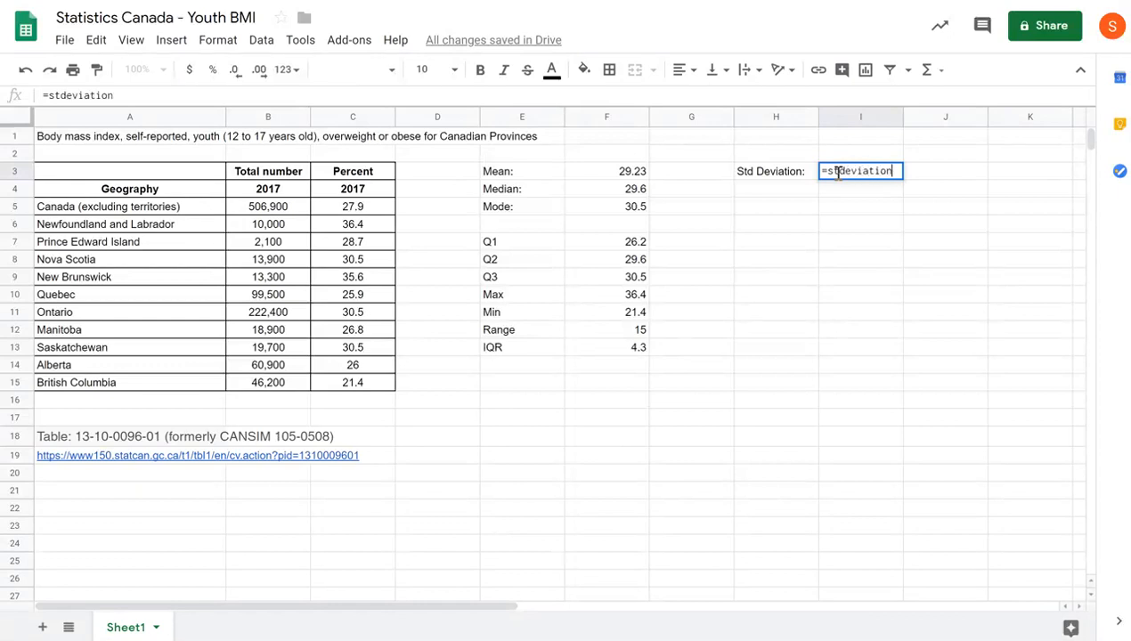
text(()
key(BackSpace)
key(BackSpace)
key(BackSpace)
key(BackSpace)
key(BackSpace)
key(BackSpace)
key(BackSpace)
key(BackSpace)
key(BackSpace)
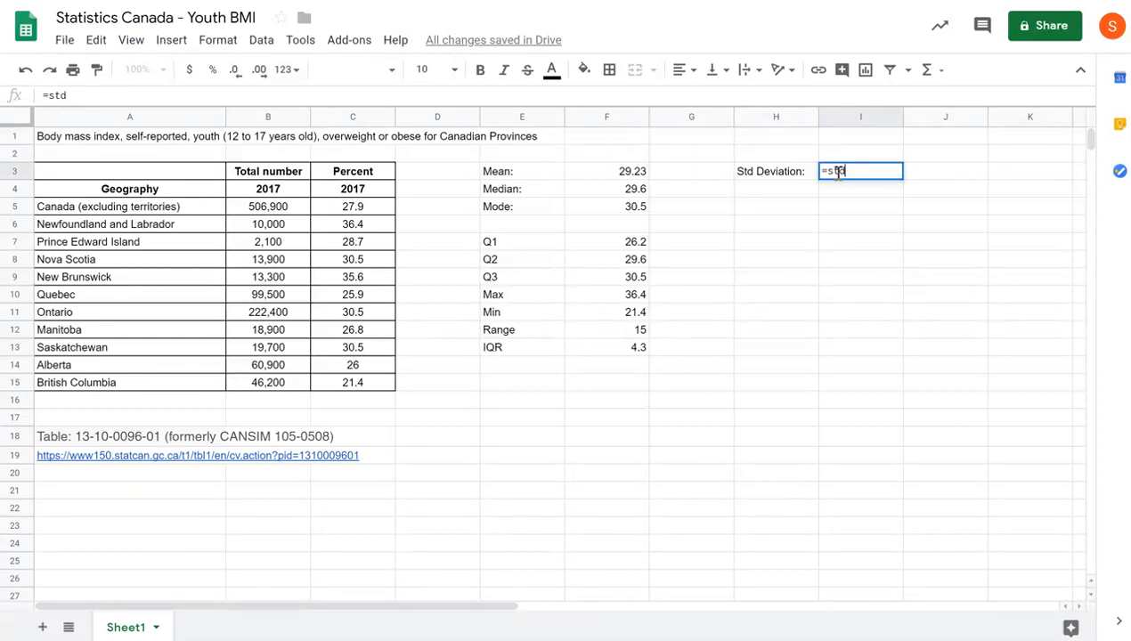
text(ev()
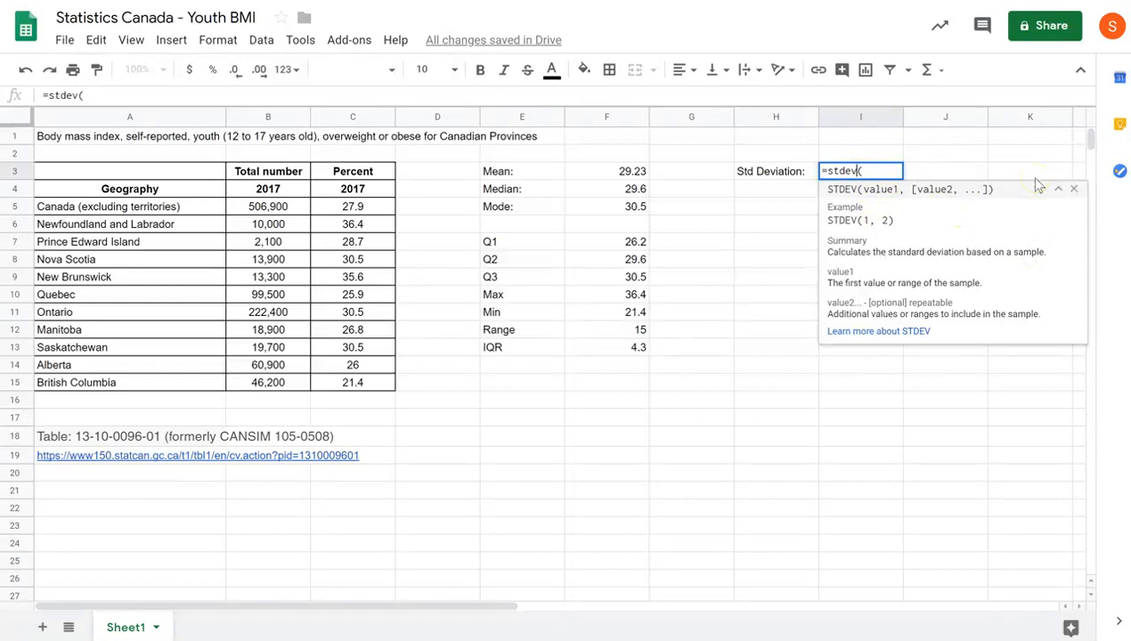
key(Left)
text(p)
key(Right)
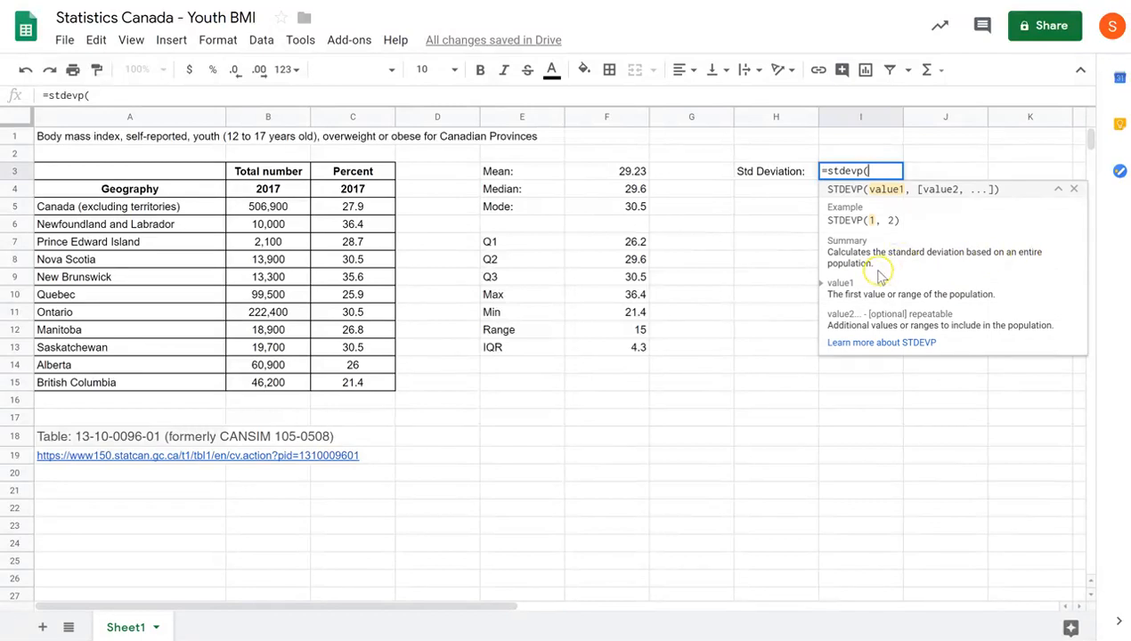
drag(361, 223, 363, 389)
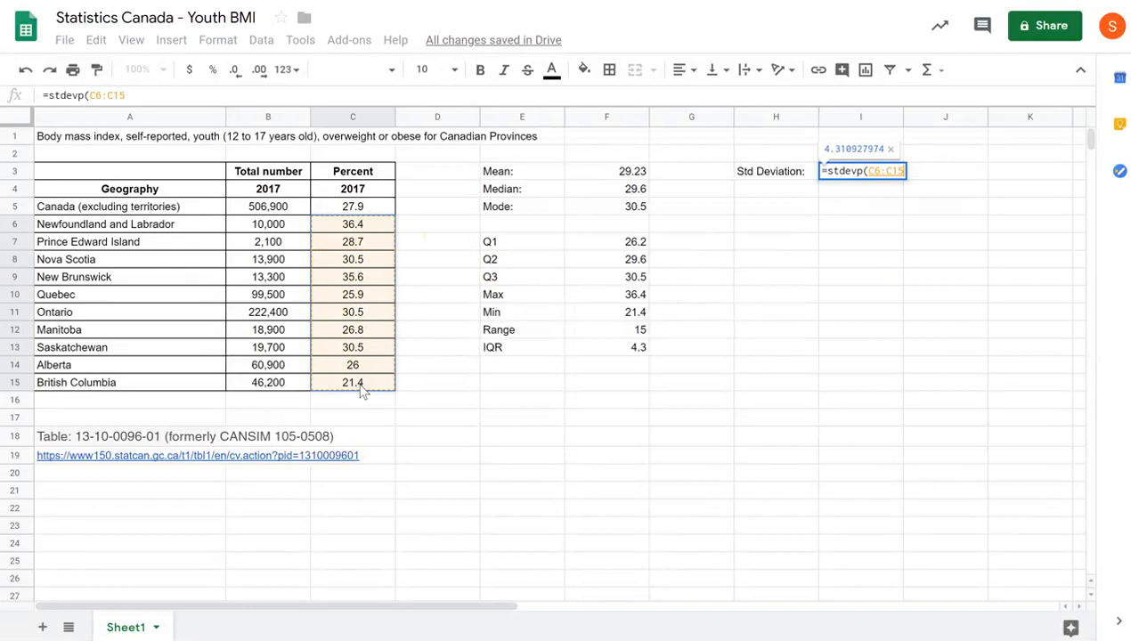
key(Return)
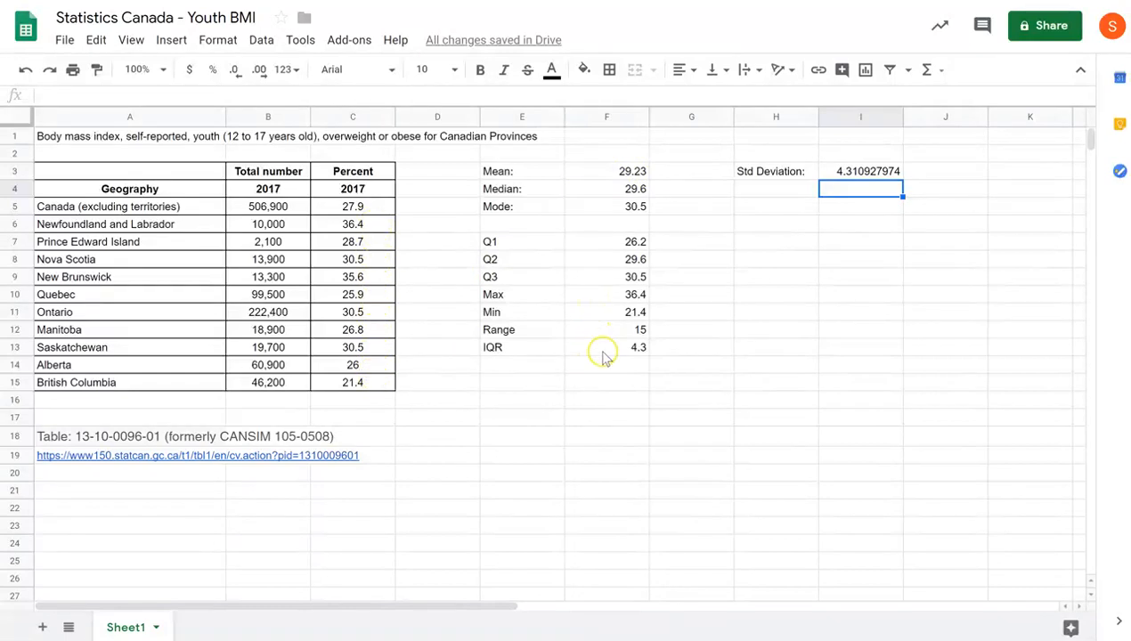
click(520, 370)
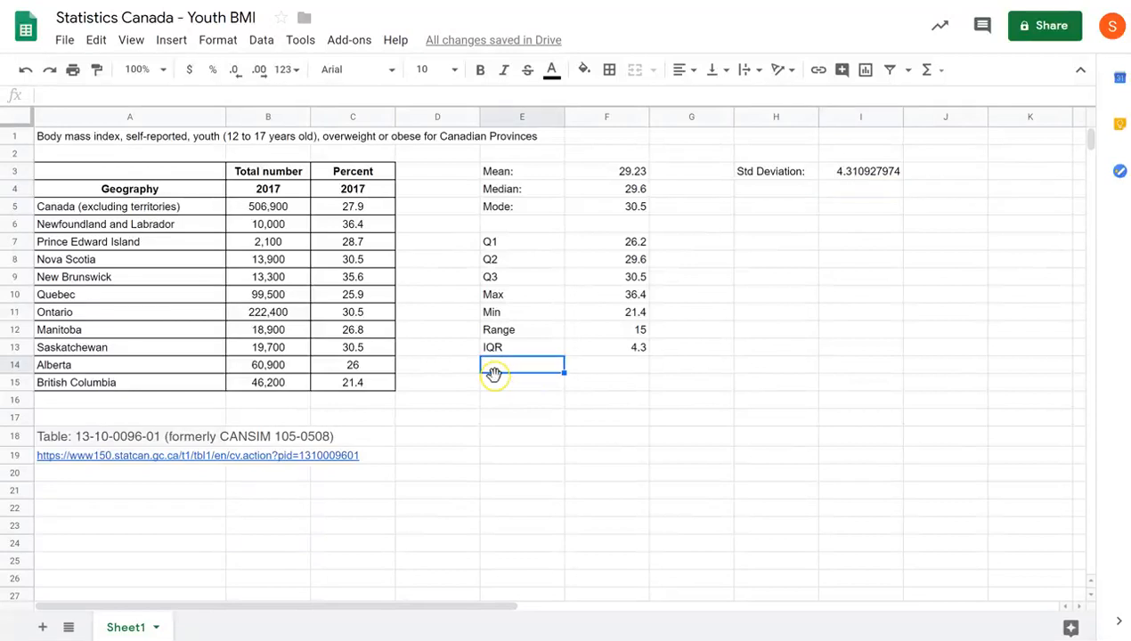
Label E14 "Outliers:" and calculate the upper outlier limit in F14 with the formula =F9+1.5*F13
text(OU)
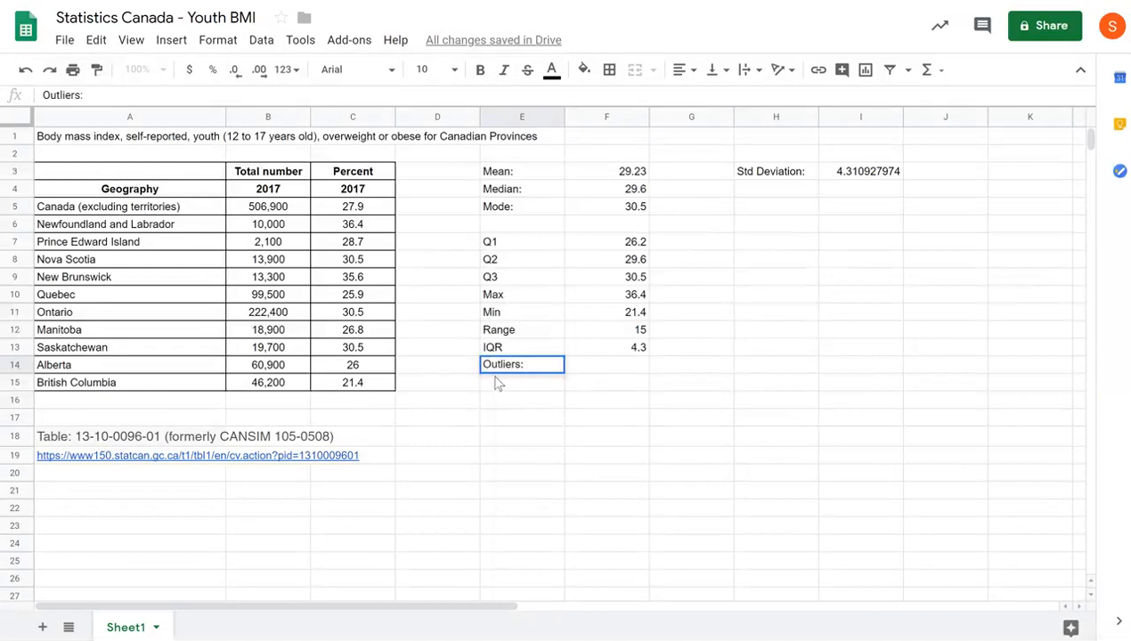
text(tliers:)
key(Tab)
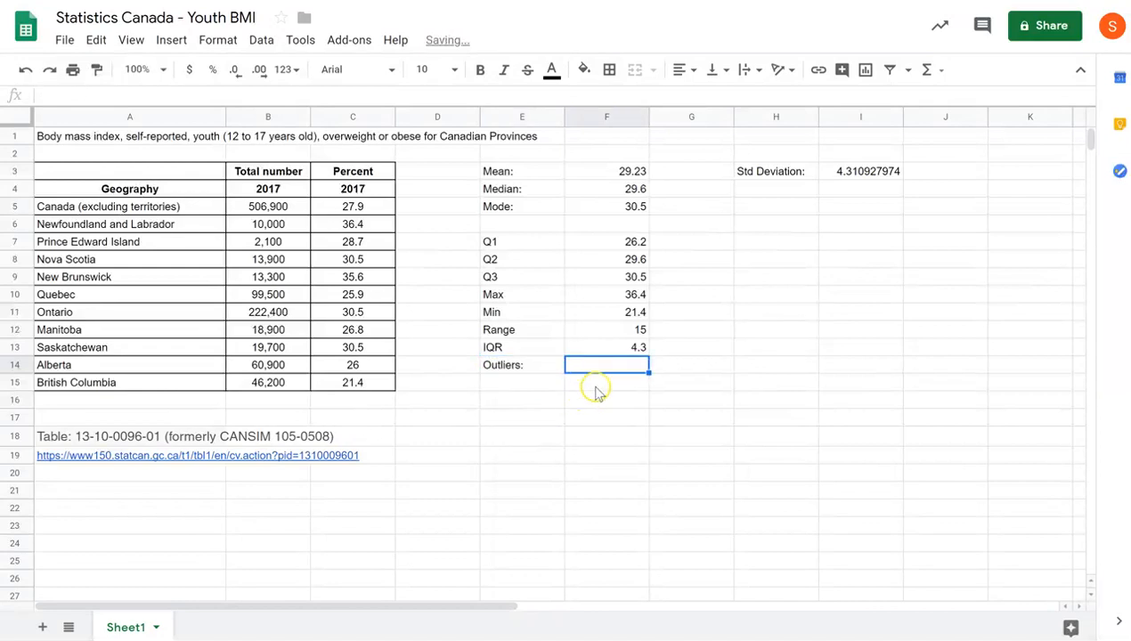
text(=)
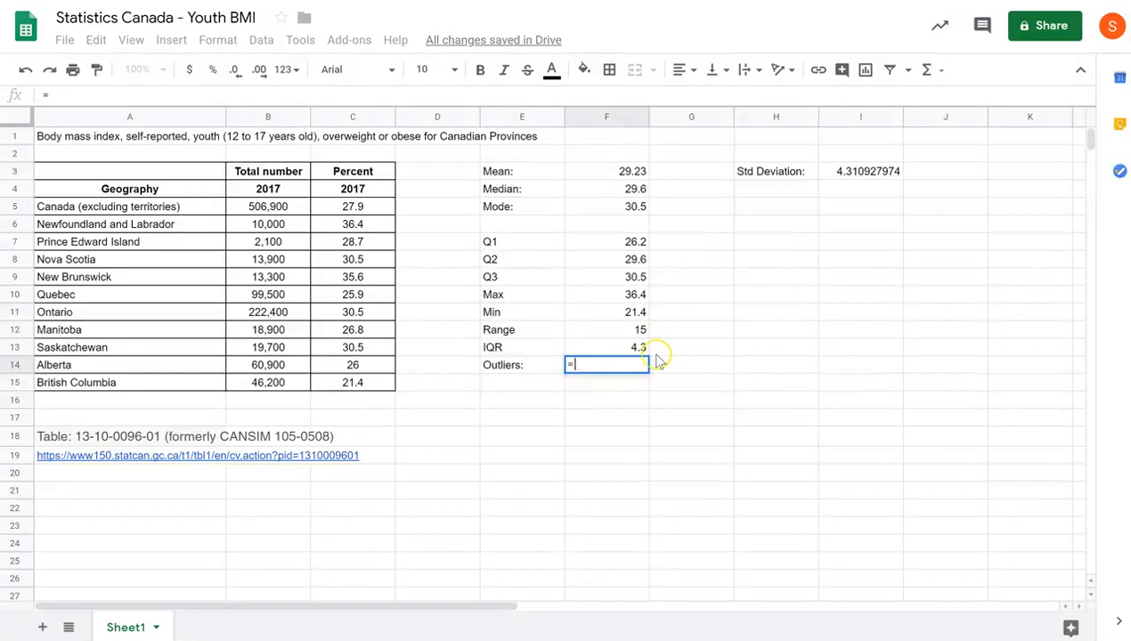
click(599, 280)
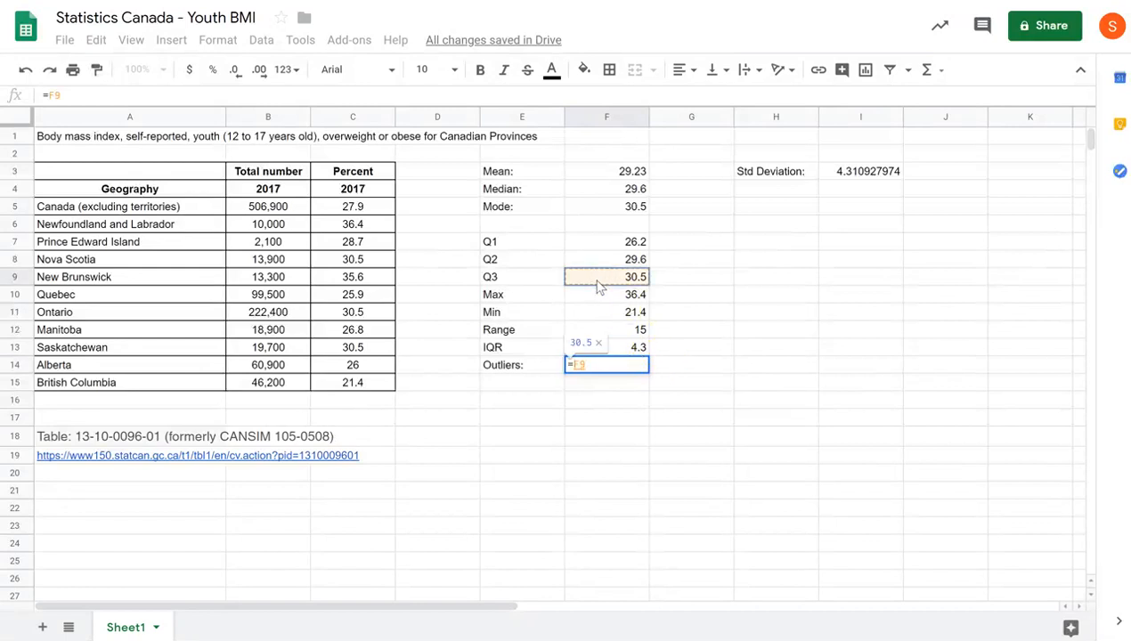
text(+)
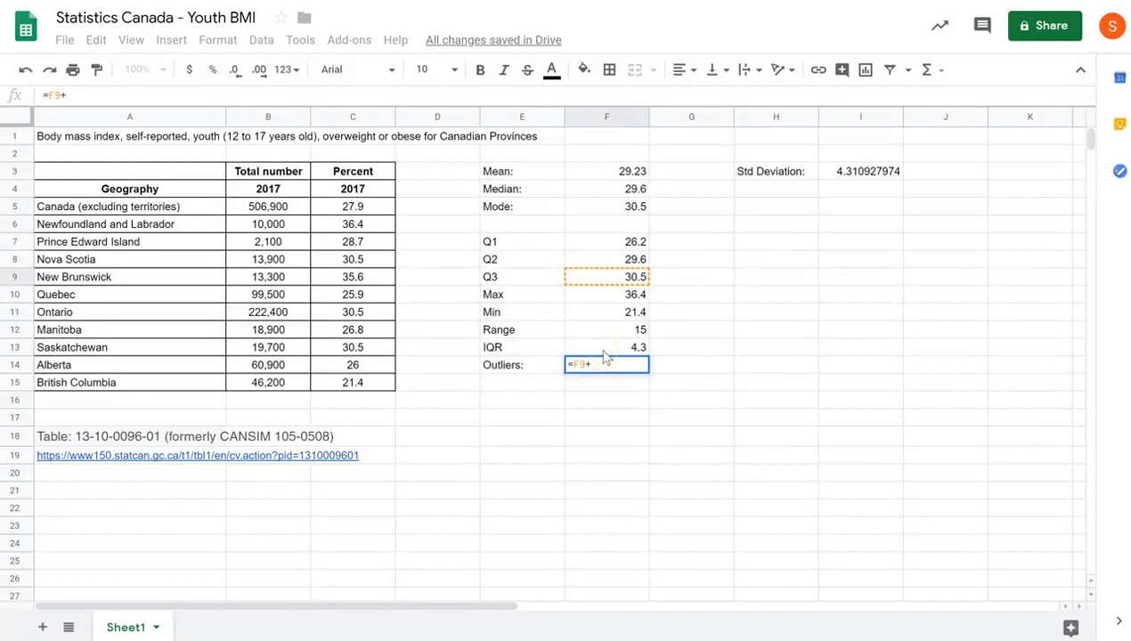
text(1.5)
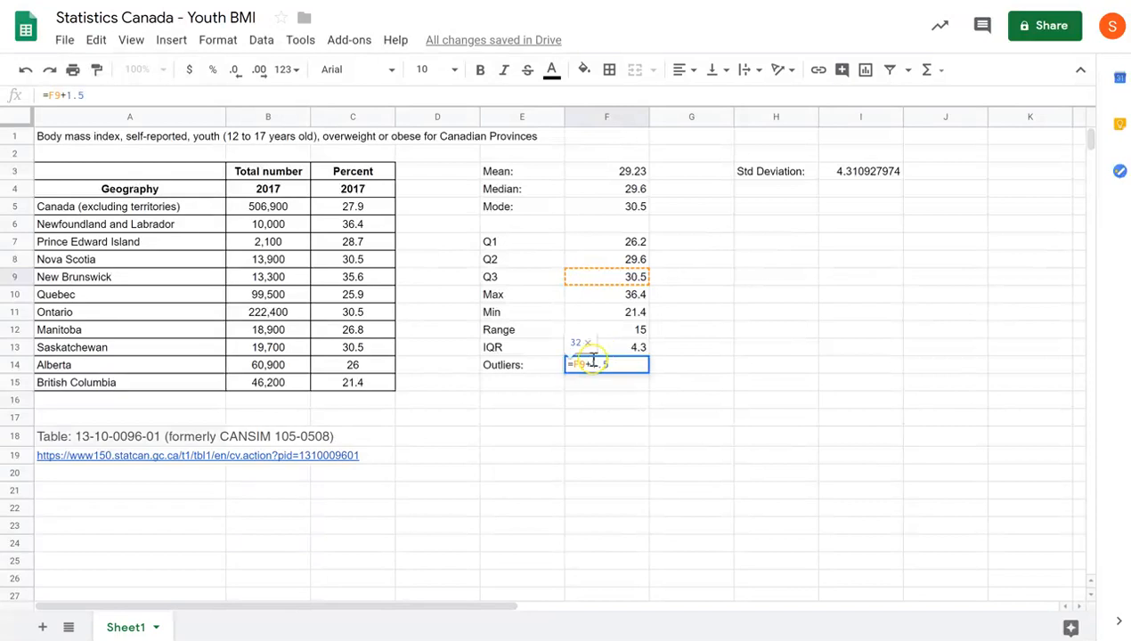
text(*)
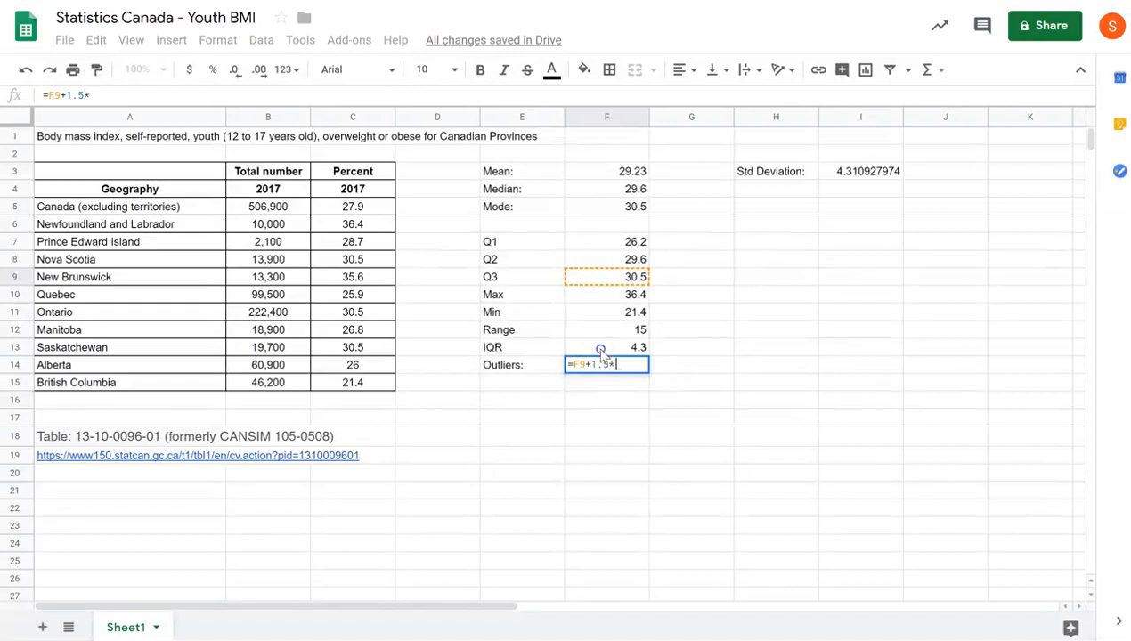
click(599, 348)
key(Return)
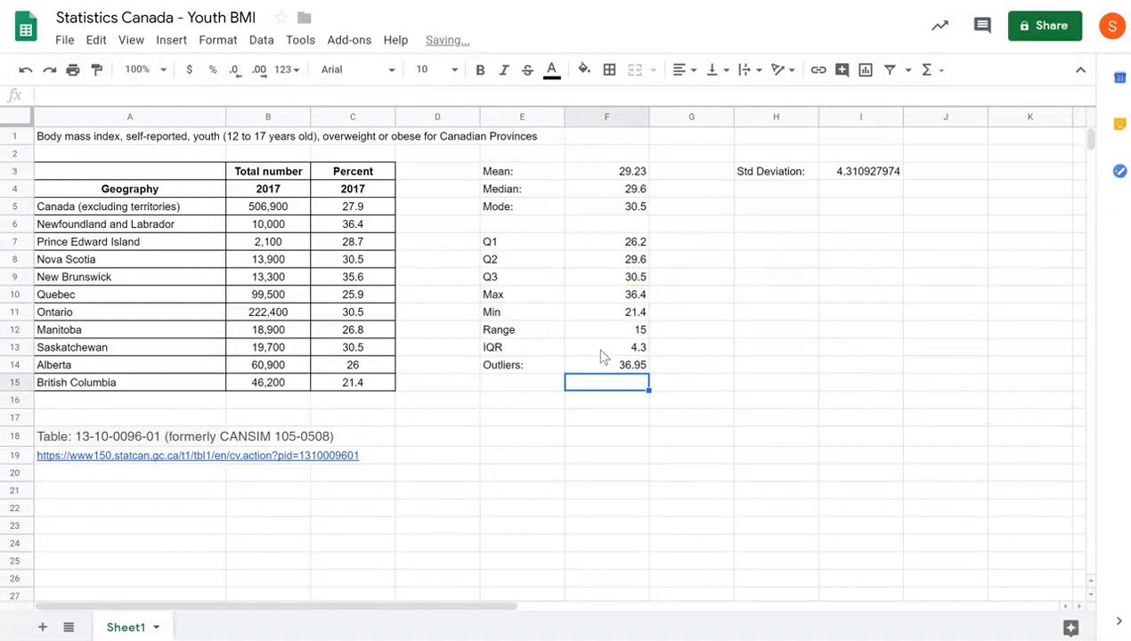
Calculate the lower outlier limit in F15 by subtracting 1.5 times the IQR from Q1 with the formula =F7-1.5*F13
text(=)
click(603, 247)
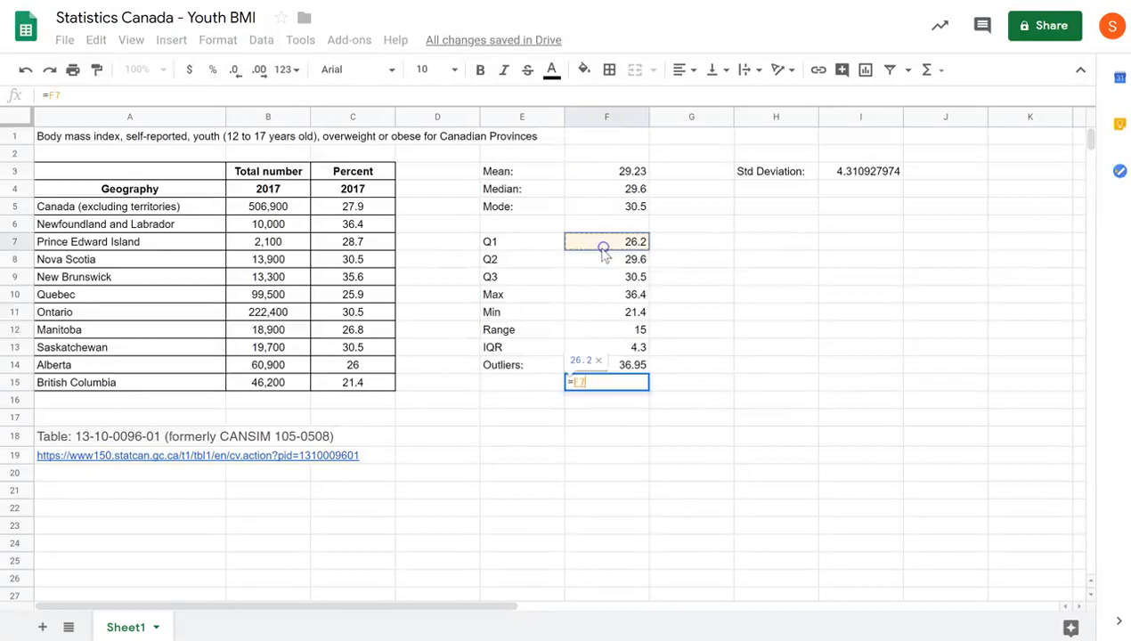
text(-)
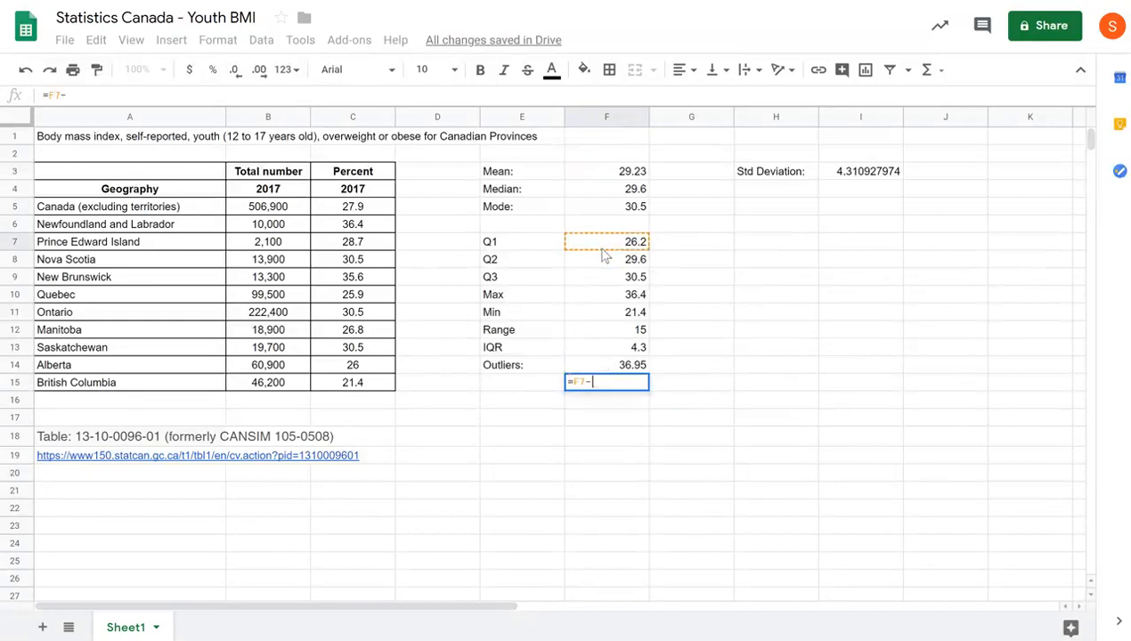
text(1.5*)
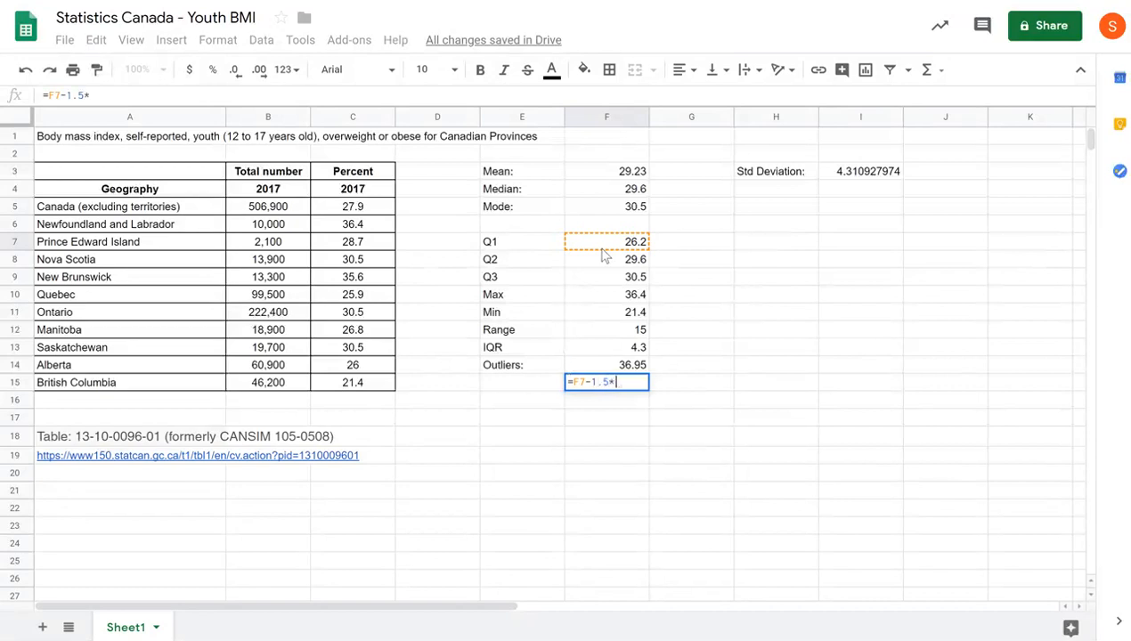
click(615, 350)
key(Return)
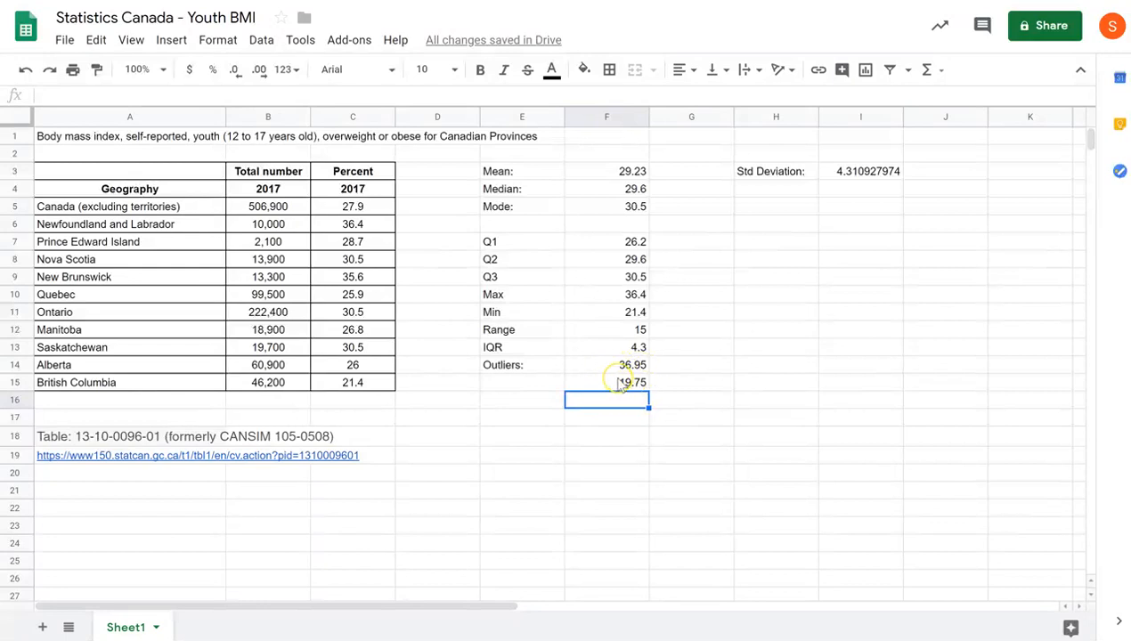
Check the provincial percentages against the upper and lower outlier limits in F14 and F15
click(609, 372)
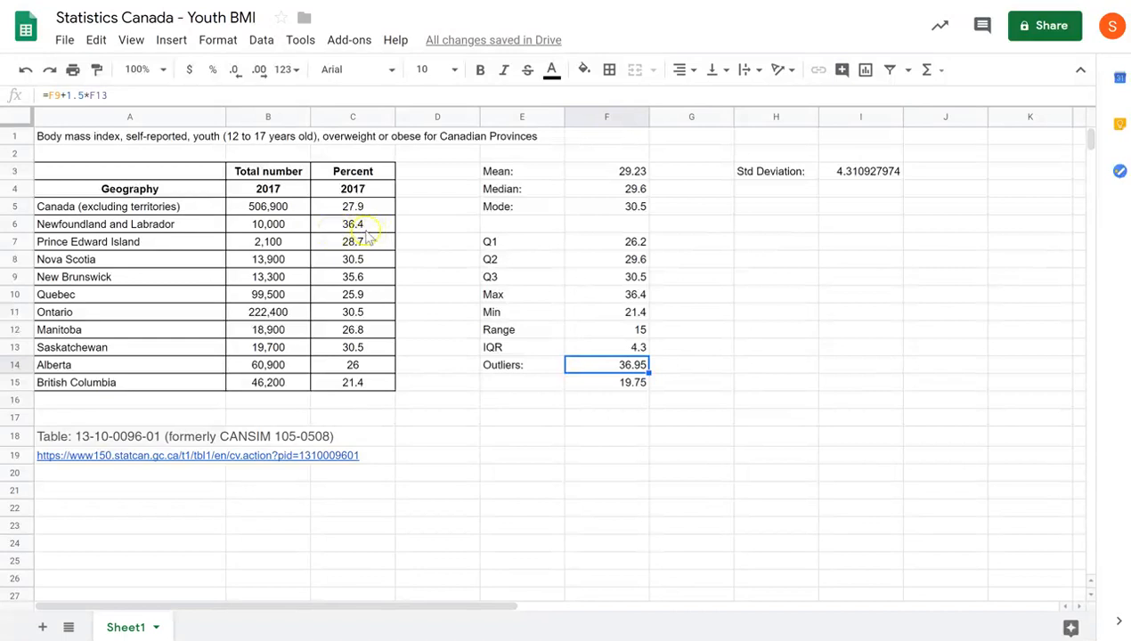
click(600, 392)
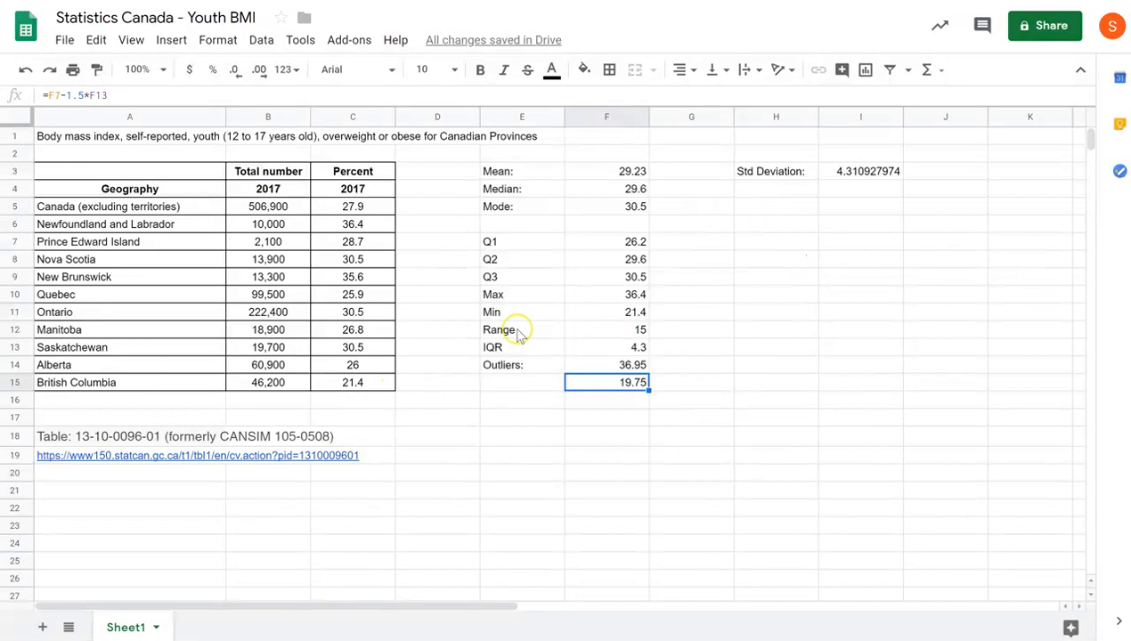
click(858, 190)
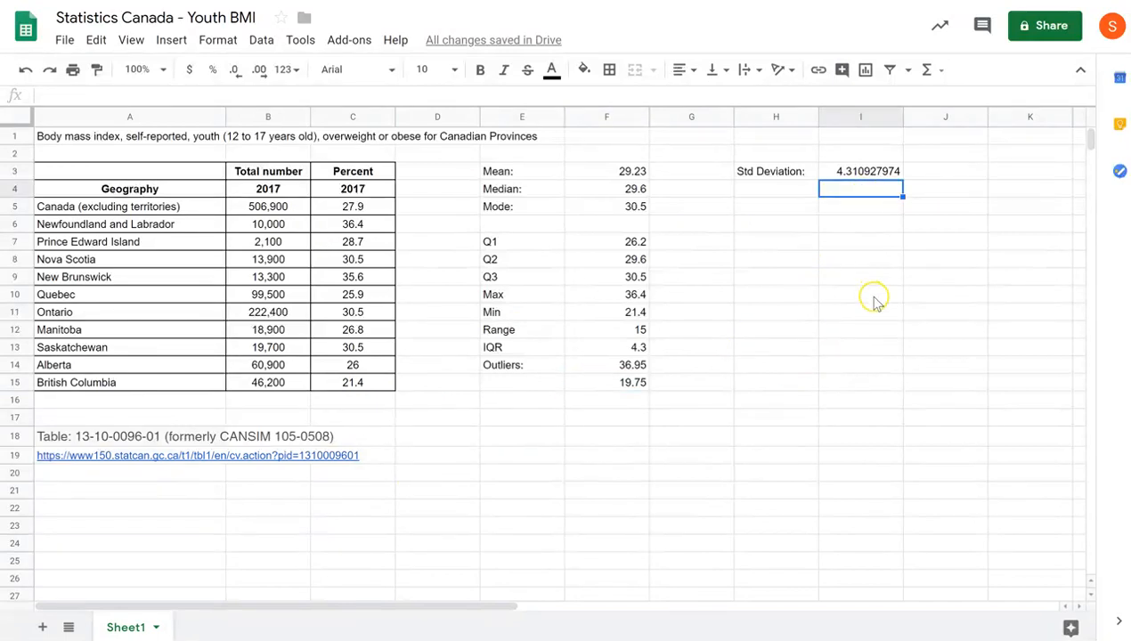